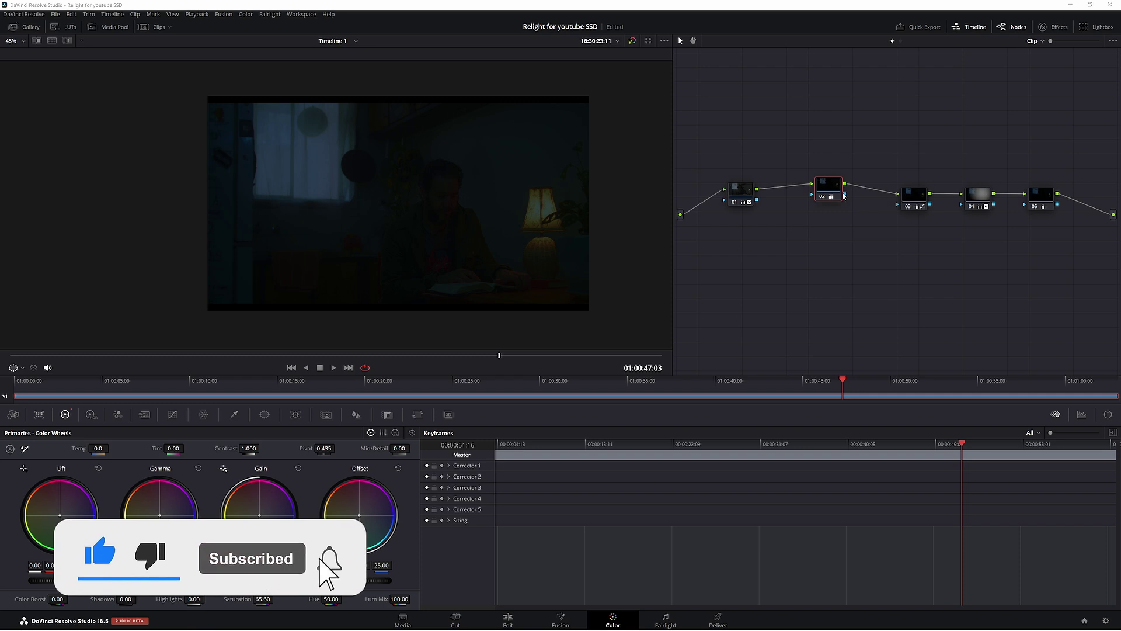
# - Bypass the grade with Shift+D to compare the bright ungraded shot, then restore the dark lamp-lit look
pyautogui.moveTo(832, 192); pyautogui.dragTo(829, 199)
pyautogui.hotkey('shift', 'd')
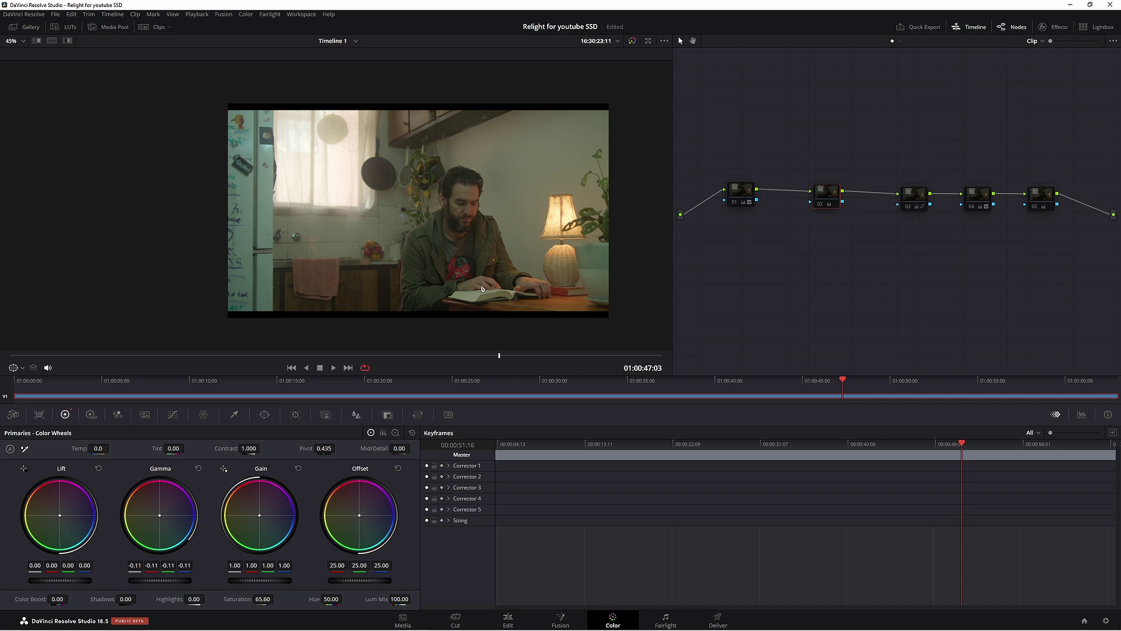
pyautogui.scroll(1, 483, 288)
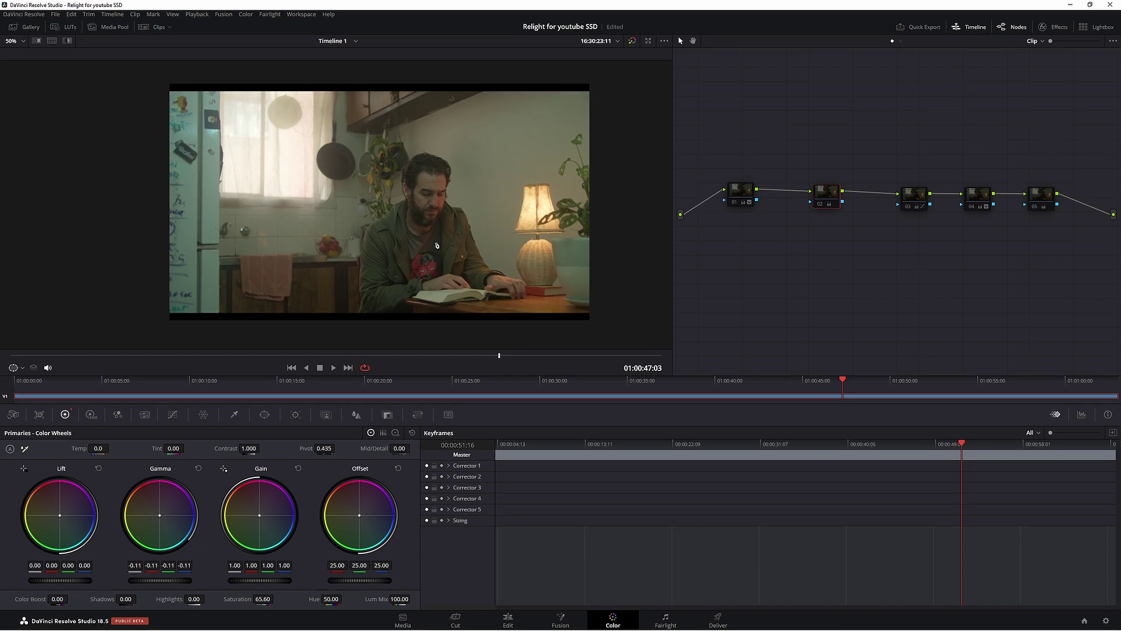
pyautogui.hotkey('shift', 'd')
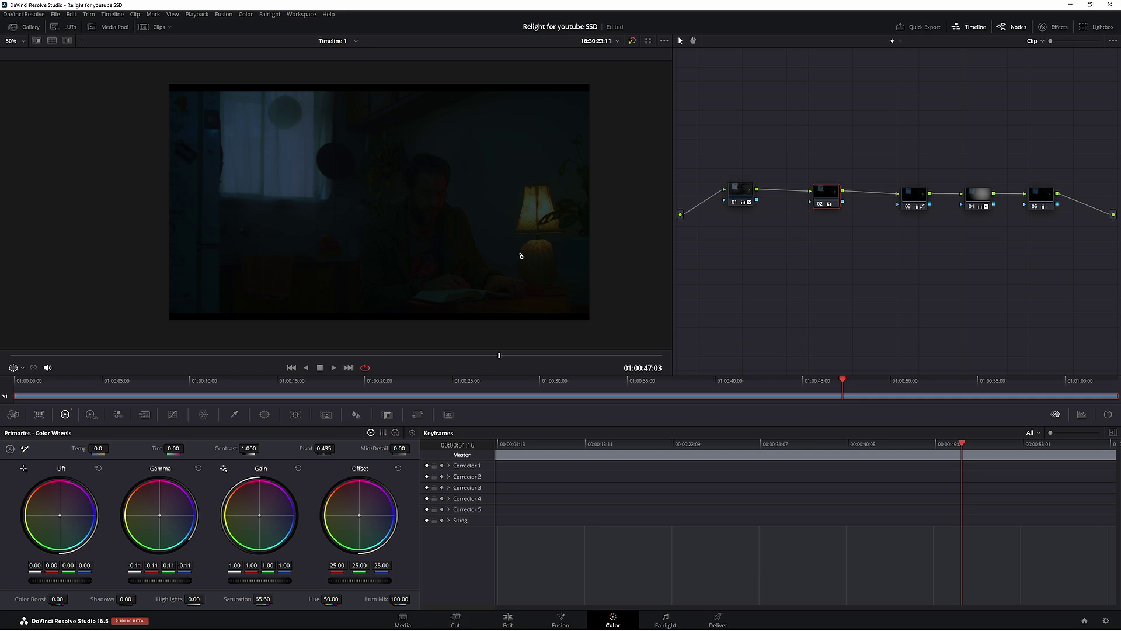
# - Widen the viewer beside the node graph, save the project, and check earlier and later frames
pyautogui.moveTo(672, 163); pyautogui.dragTo(940, 166)
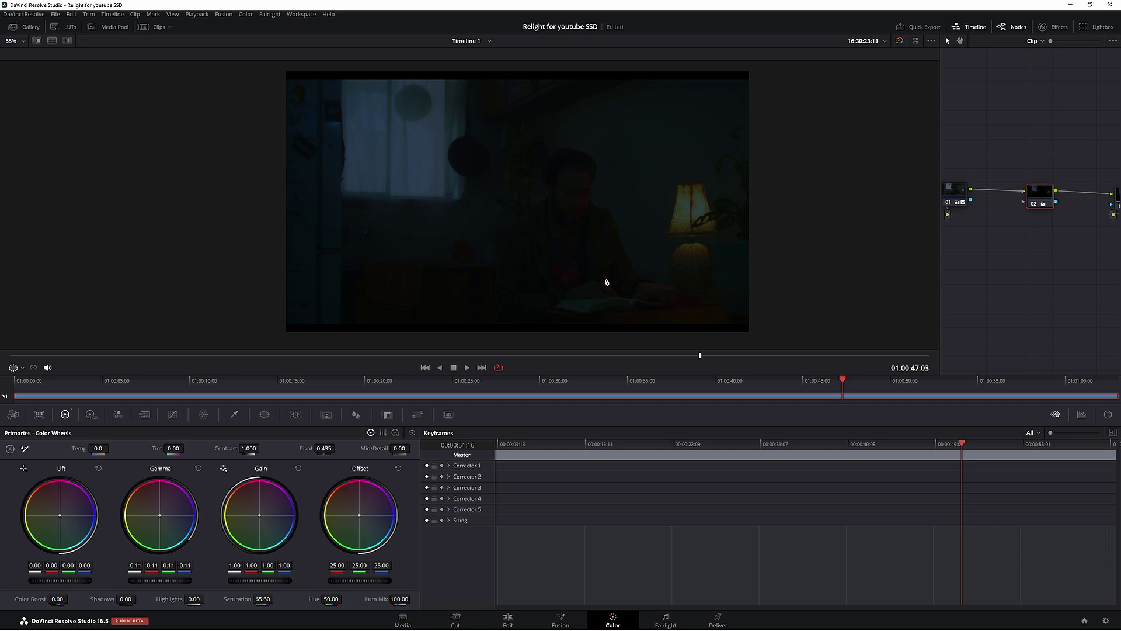
pyautogui.hotkey('ctrl', 's')
pyautogui.click(613, 354)
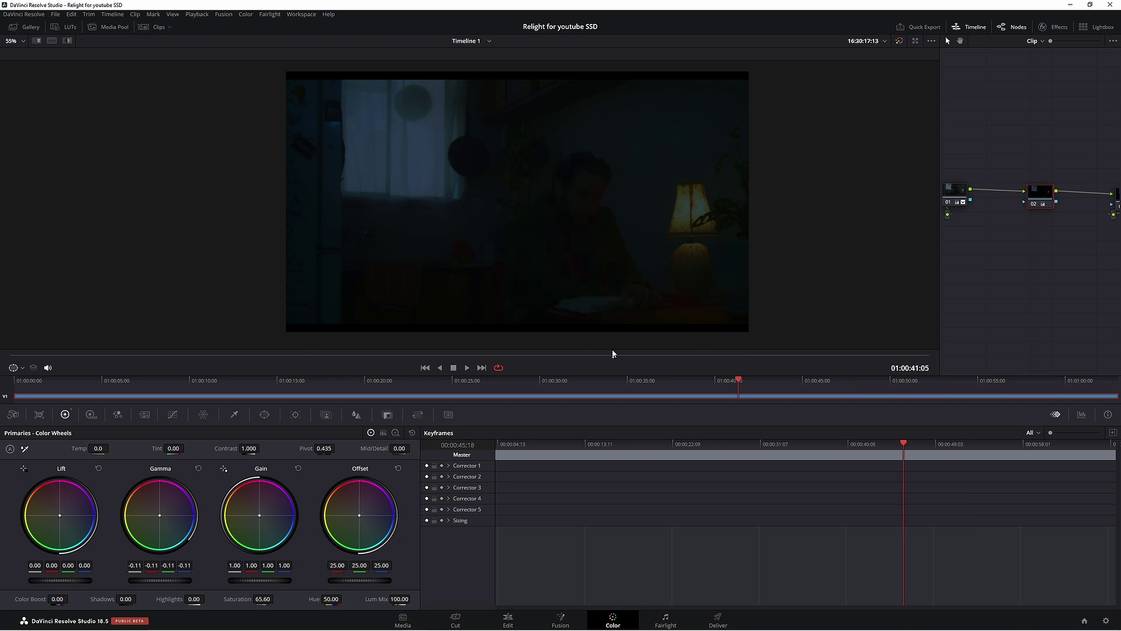
pyautogui.click(801, 355)
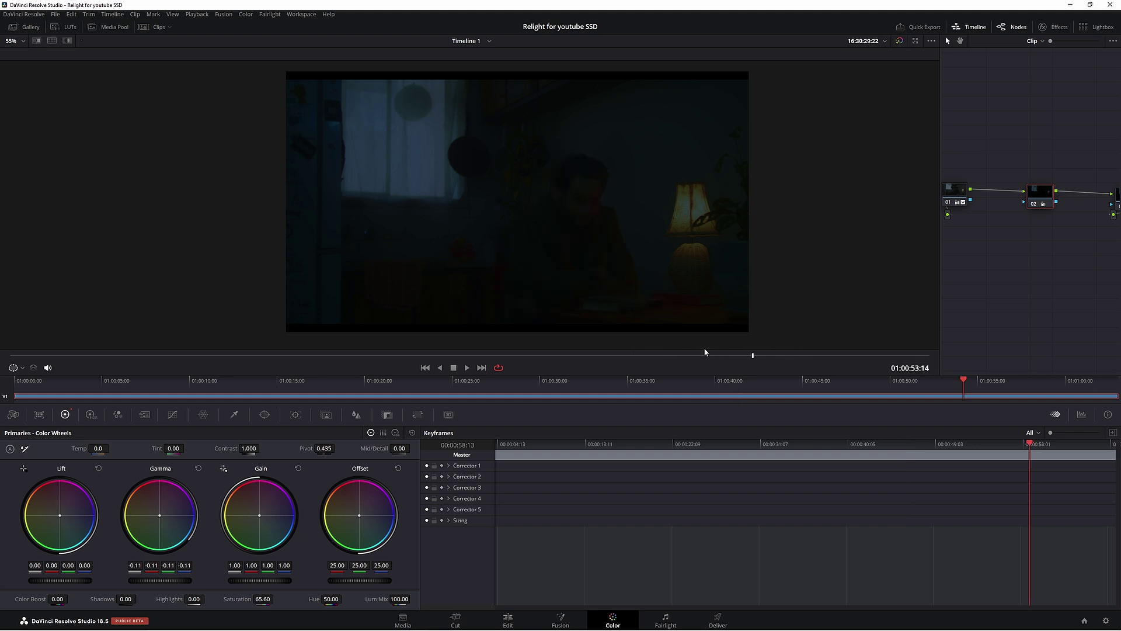
# - Add a parallel node below node 02 and move it down, detaching its input
pyautogui.click(581, 353)
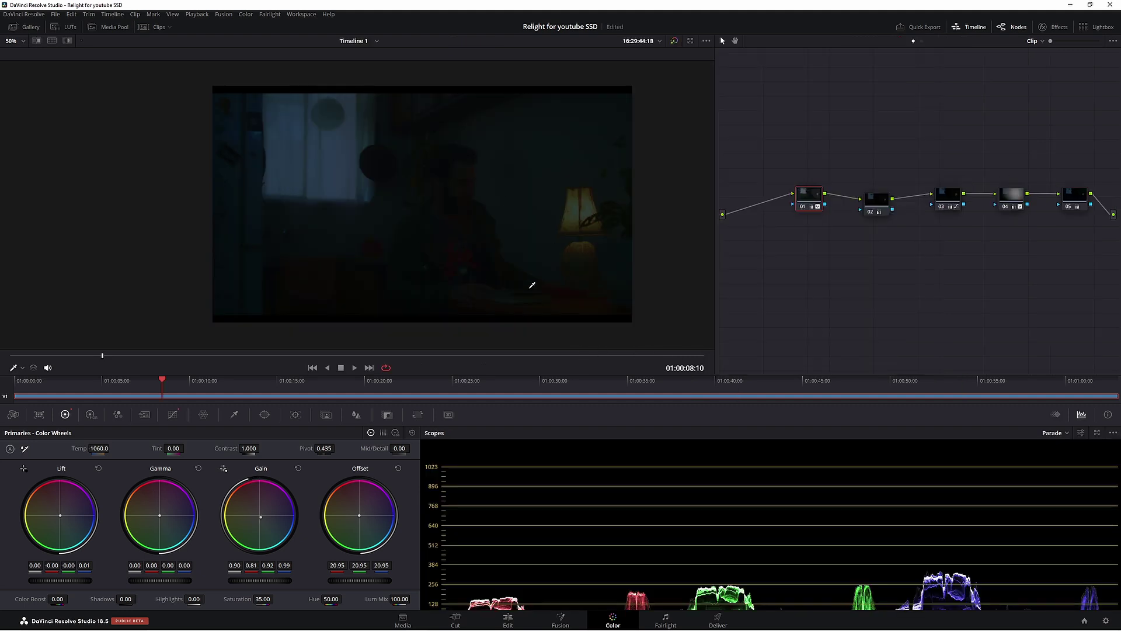
pyautogui.moveTo(879, 208); pyautogui.dragTo(885, 218)
pyautogui.hotkey('alt', 'p')
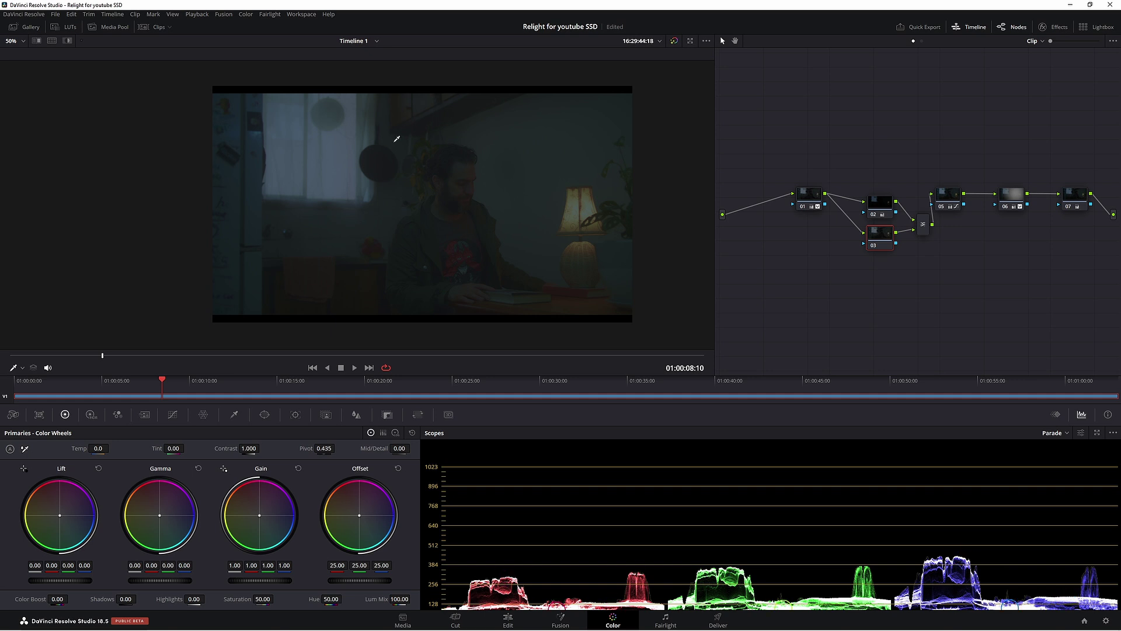
pyautogui.moveTo(877, 245); pyautogui.dragTo(876, 290)
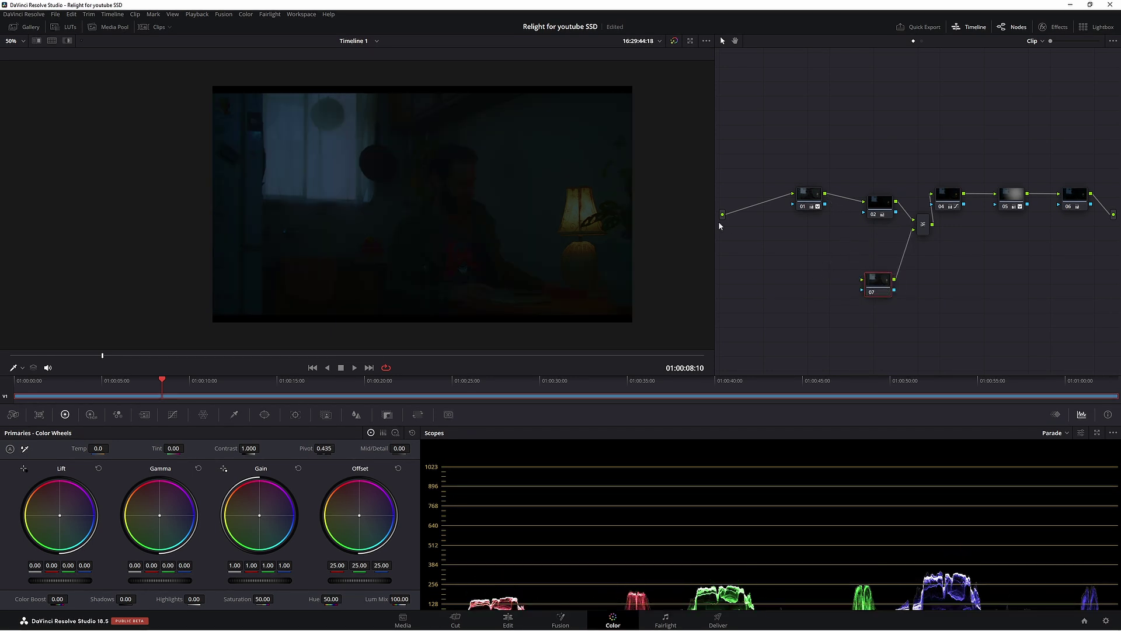
# - Wire the new node 07 directly from the source input and select it
pyautogui.moveTo(810, 199); pyautogui.dragTo(808, 201)
pyautogui.moveTo(860, 281); pyautogui.dragTo(722, 217)
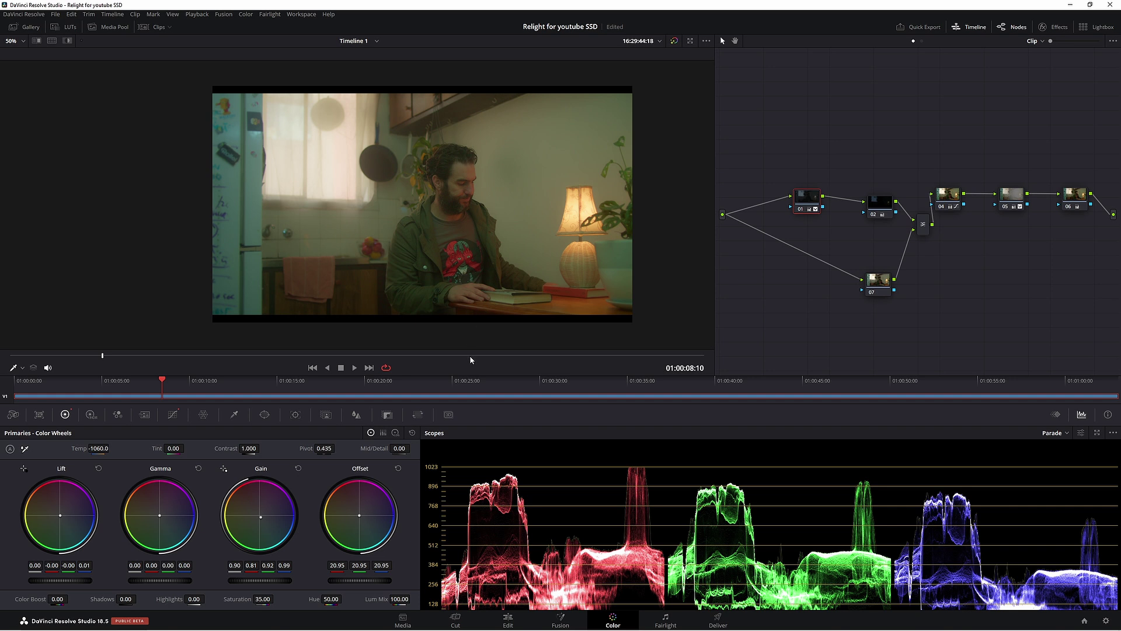
pyautogui.moveTo(470, 357); pyautogui.dragTo(555, 358)
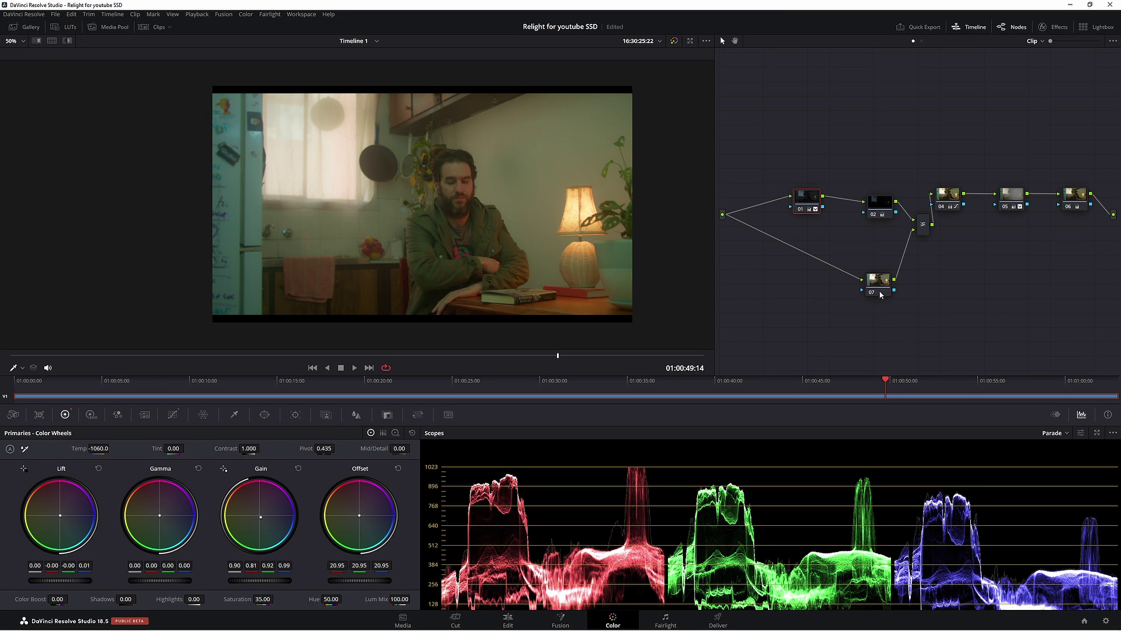
pyautogui.moveTo(879, 290); pyautogui.dragTo(874, 279)
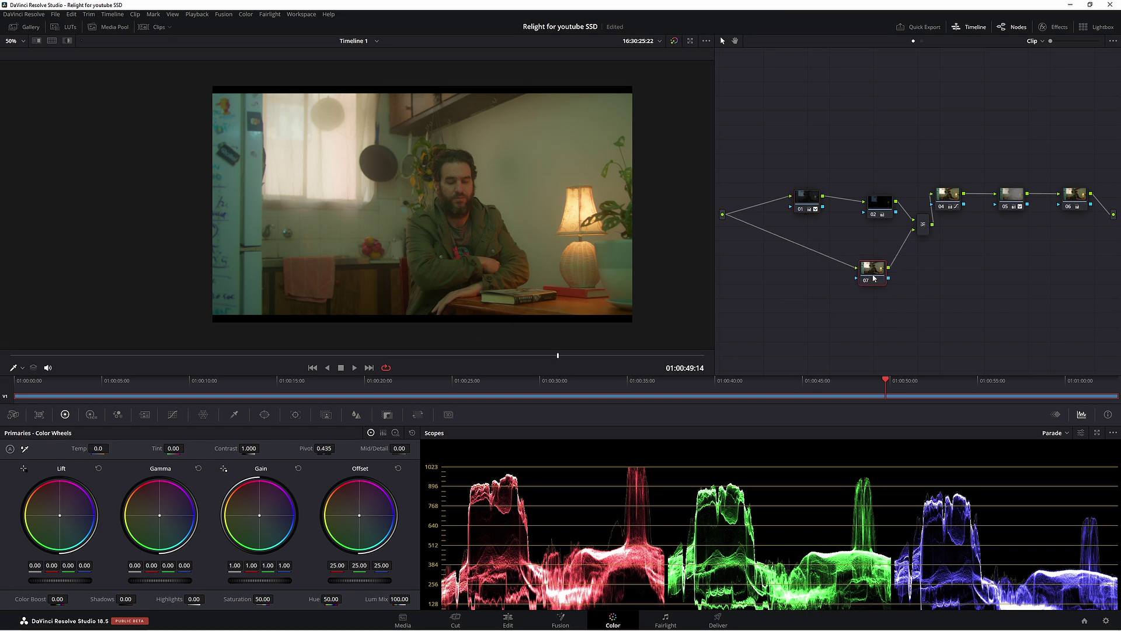
# - Add a circular window to node 07, positioned and sized over the table lamp
pyautogui.click(264, 414)
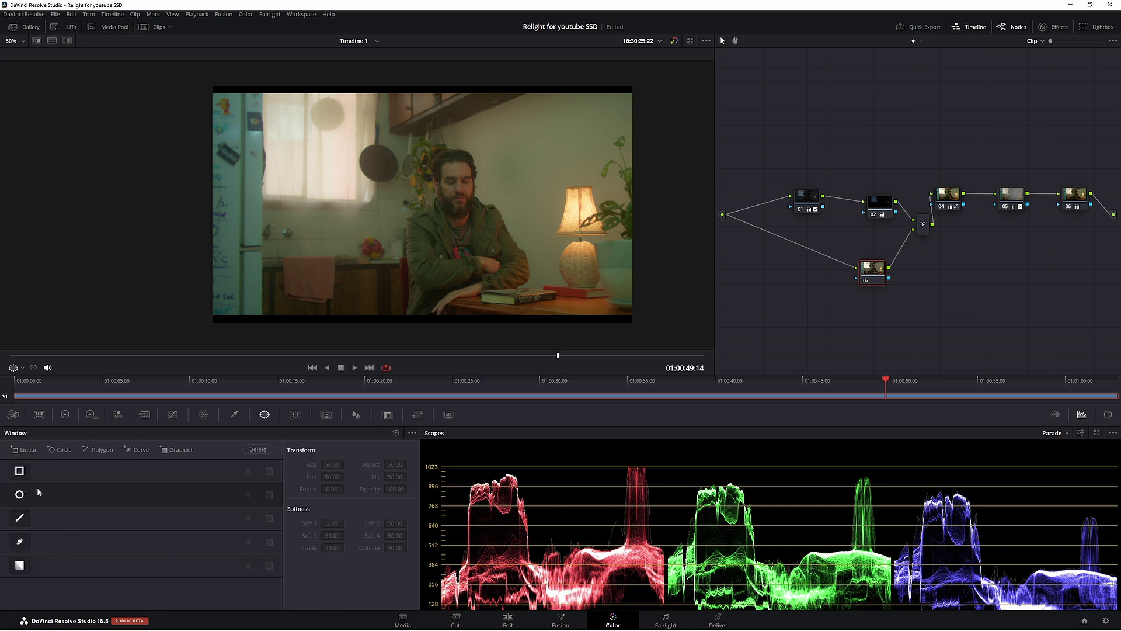
pyautogui.click(21, 495)
pyautogui.moveTo(451, 235); pyautogui.dragTo(597, 245)
pyautogui.moveTo(625, 284); pyautogui.dragTo(582, 291)
# - Widen the lamp window's soft edge to a softness of 44.39
pyautogui.moveTo(630, 228); pyautogui.dragTo(667, 226)
pyautogui.moveTo(331, 522); pyautogui.dragTo(361, 523)
pyautogui.click(443, 355)
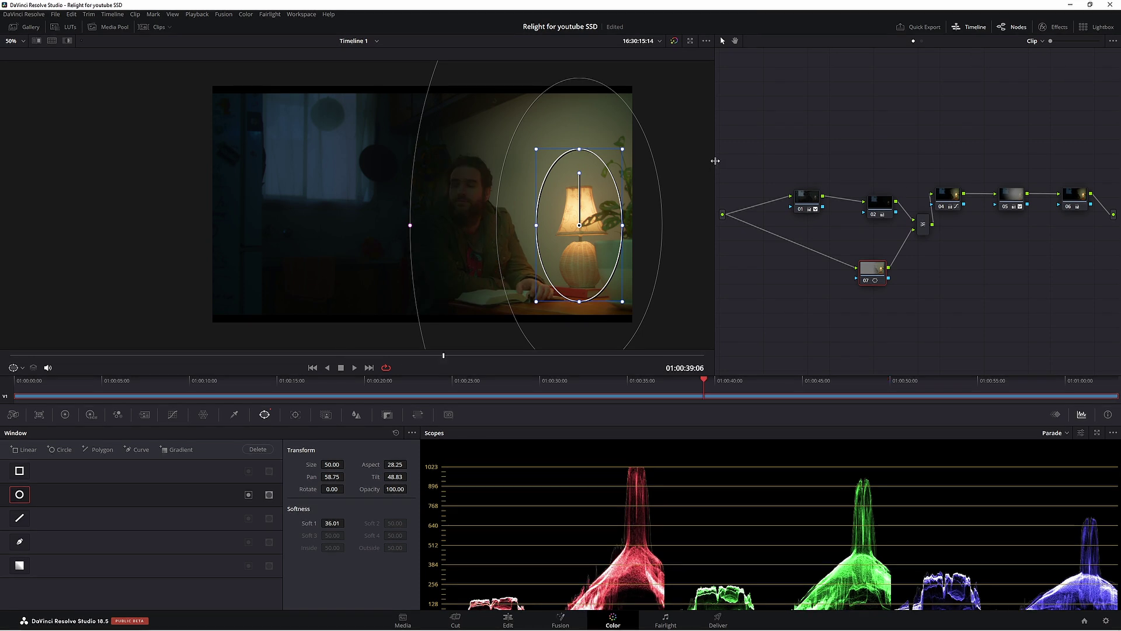
pyautogui.moveTo(716, 165); pyautogui.dragTo(949, 165)
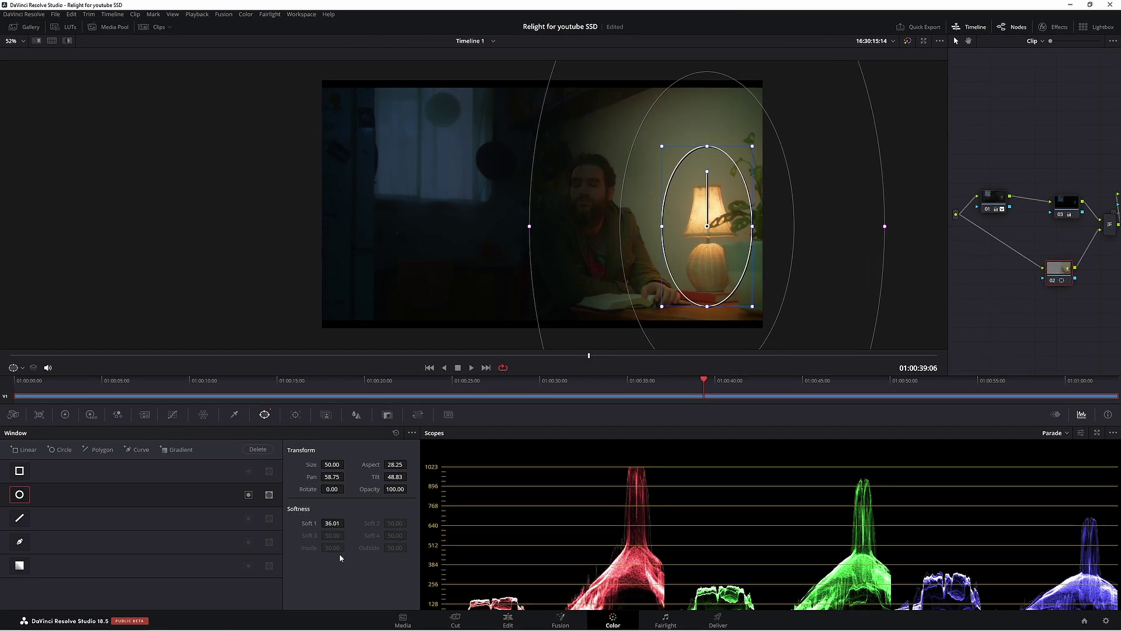
pyautogui.moveTo(342, 522); pyautogui.dragTo(375, 516)
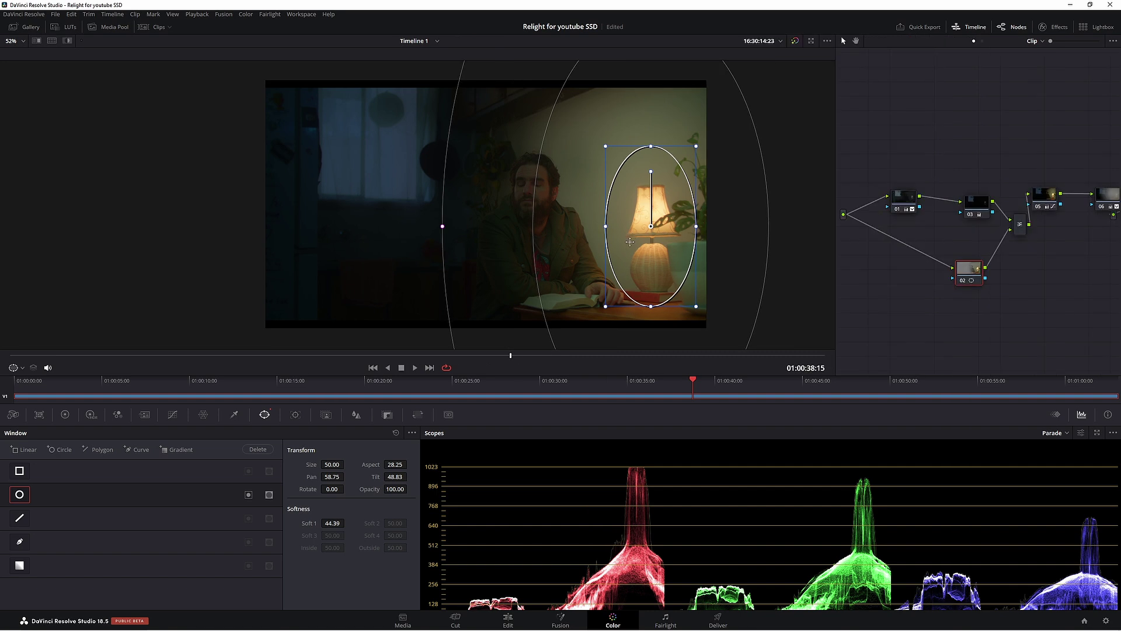
# - Step frame by frame near 01:00:08 to land on 01:00:08:08, just before the lamp switches on
pyautogui.moveTo(111, 356); pyautogui.dragTo(122, 377)
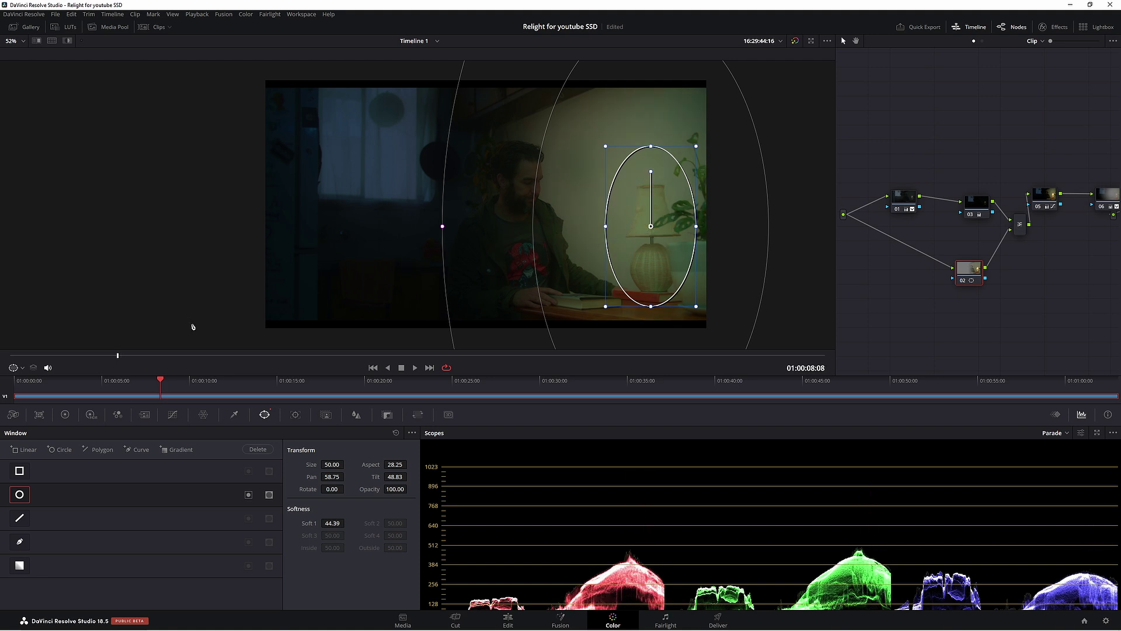
pyautogui.press('Right')
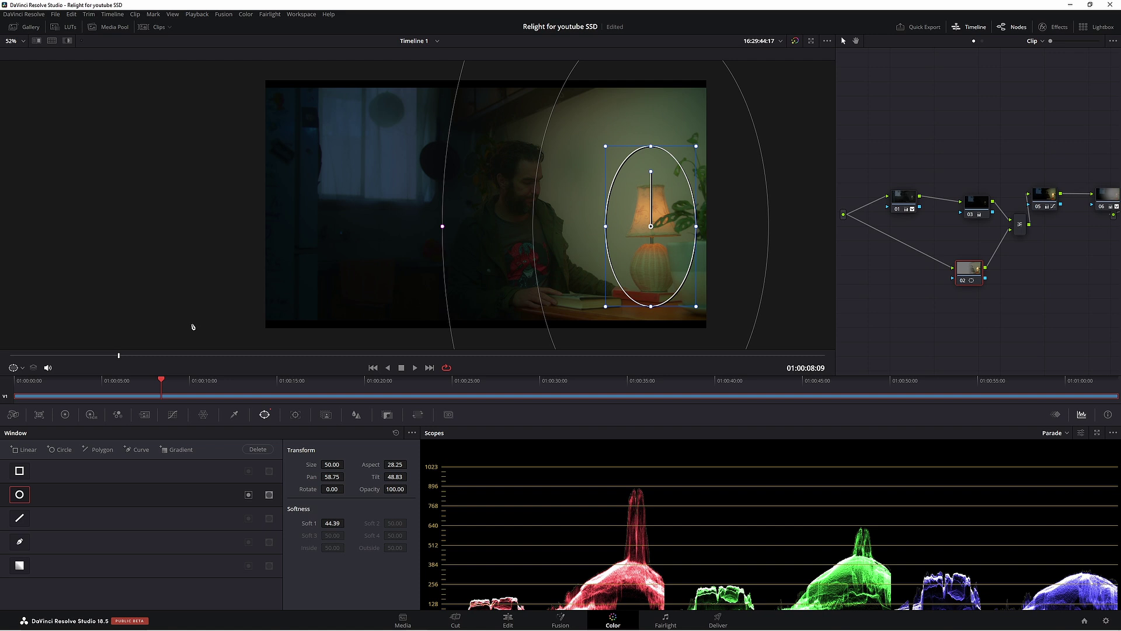
pyautogui.press('Right')
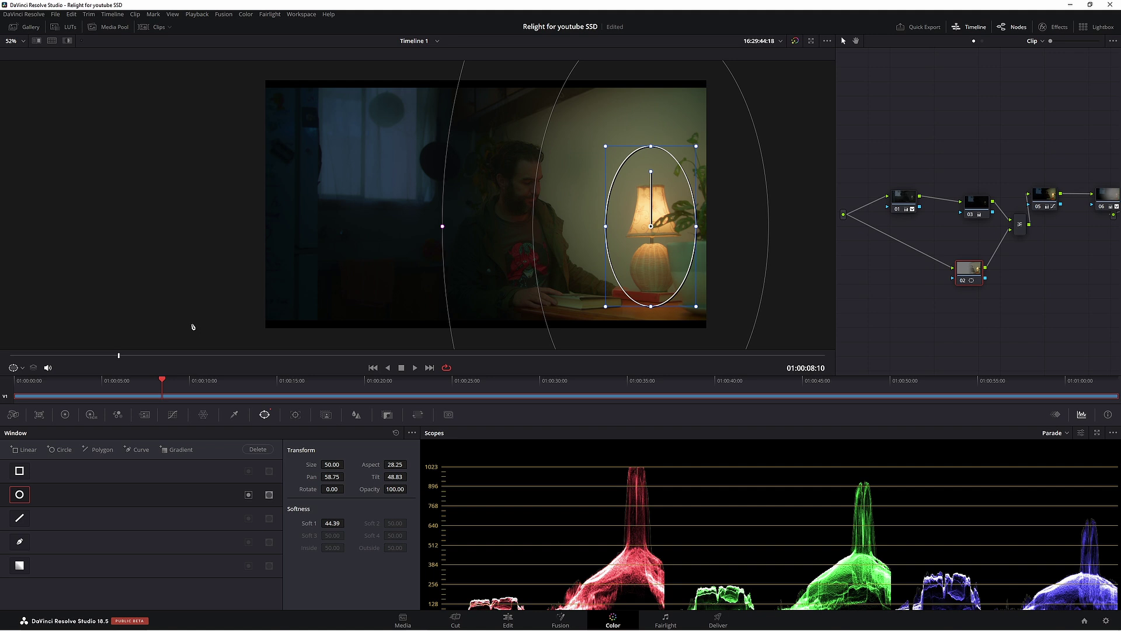
pyautogui.press('Left')
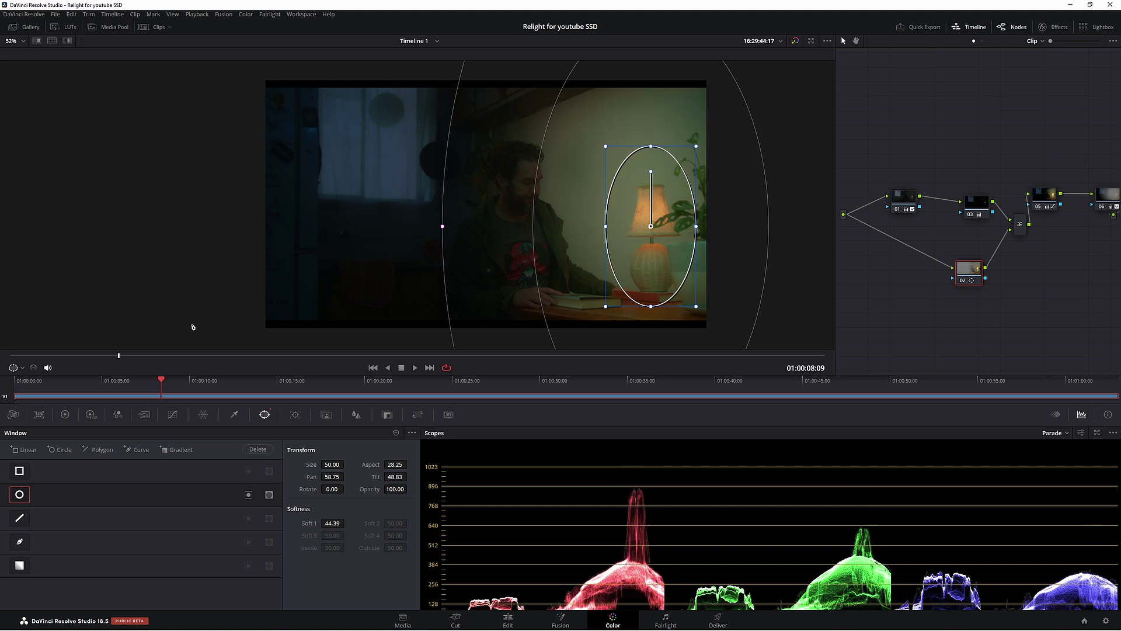
pyautogui.press('Left')
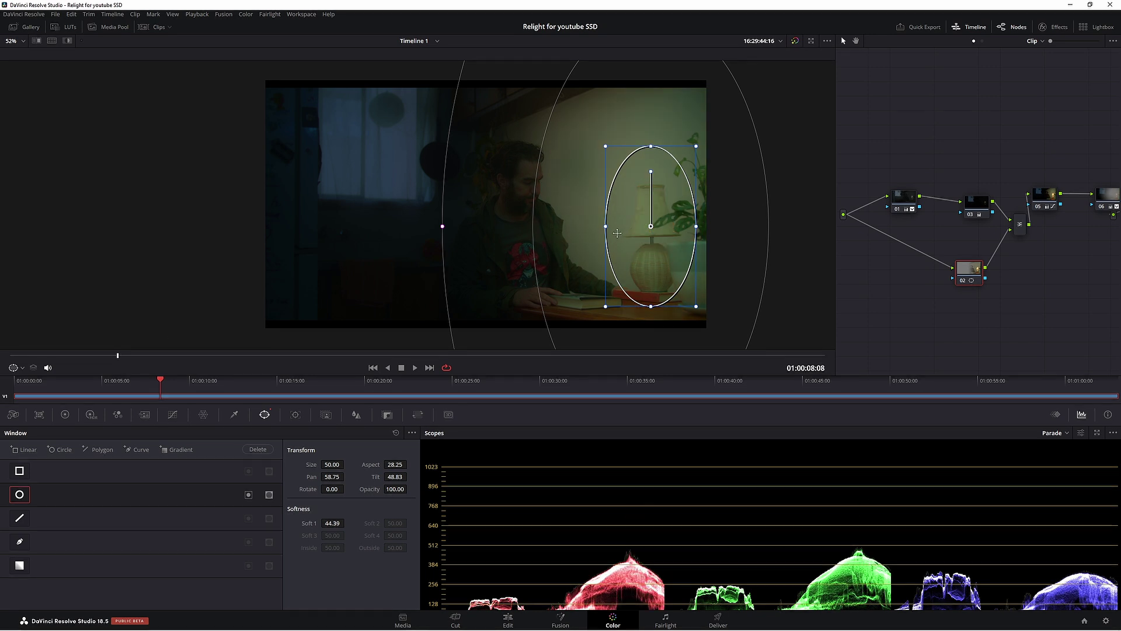
pyautogui.scroll(-2, 619, 235)
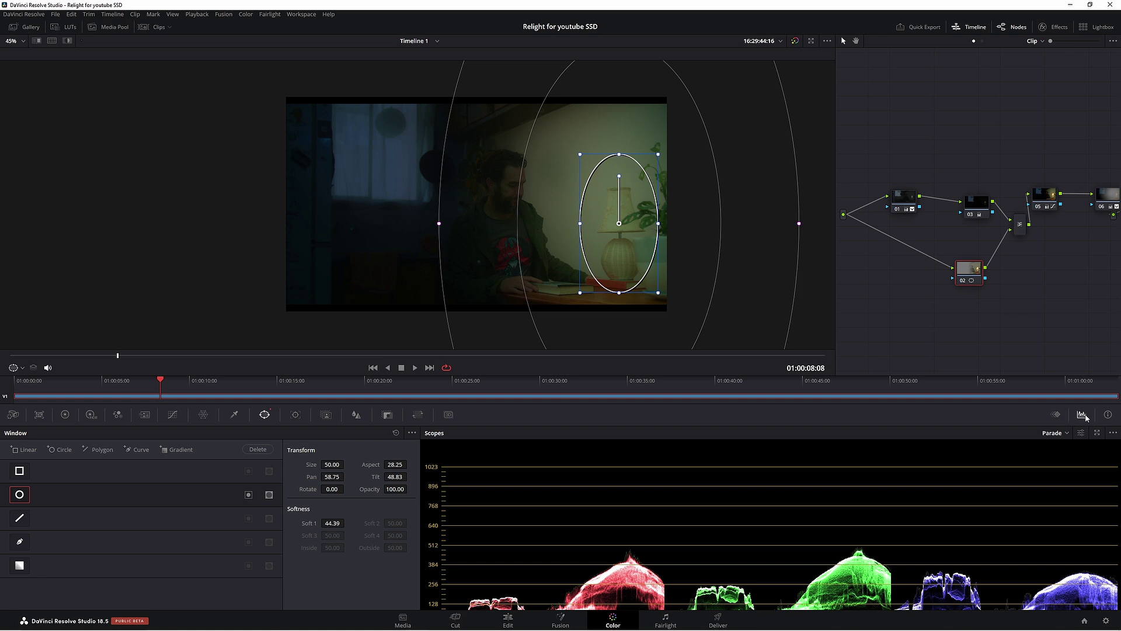
# - Keyframe Corrector 2 and move node 07's lamp window off-picture to pan 73.98 before switch-on
pyautogui.click(1055, 414)
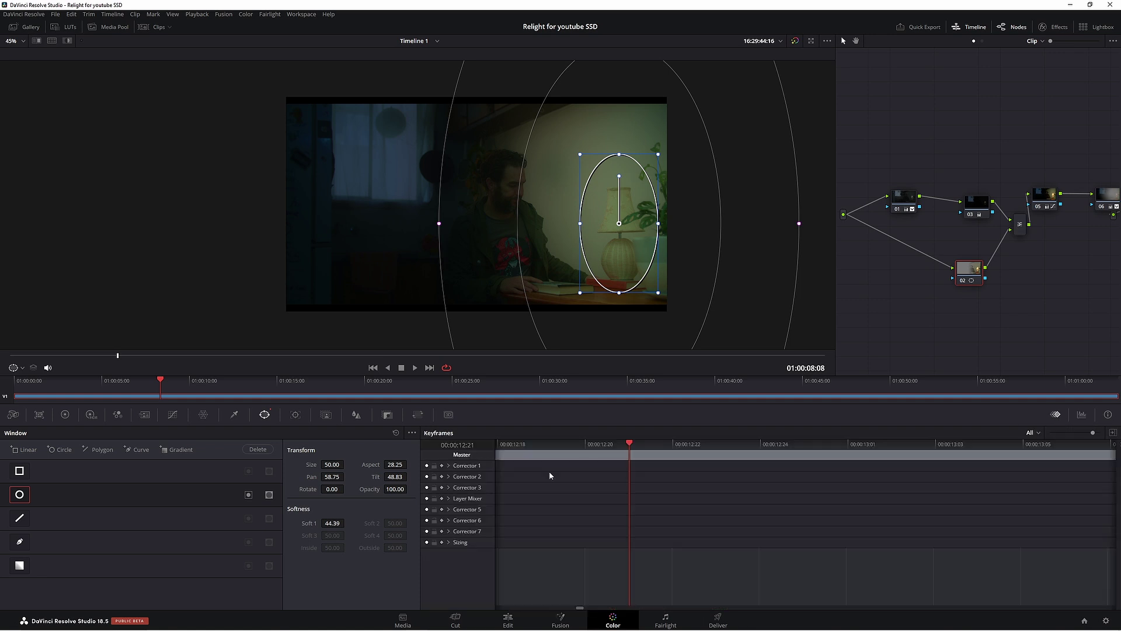
pyautogui.moveTo(976, 275); pyautogui.dragTo(982, 270)
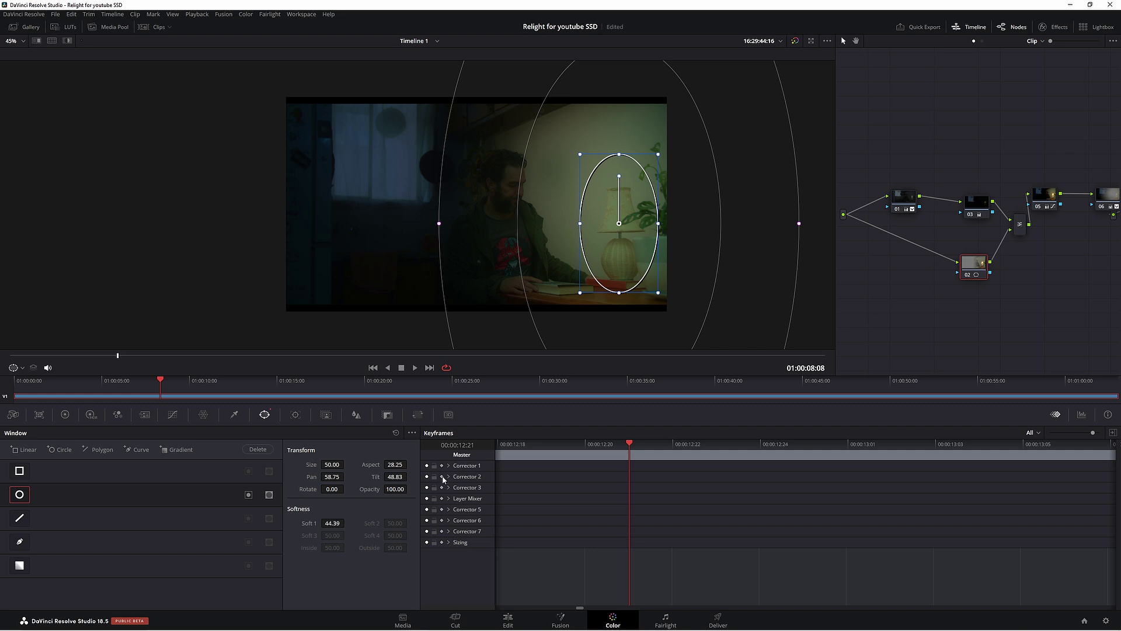
pyautogui.click(442, 476)
pyautogui.scroll(-3, 501, 305)
pyautogui.moveTo(585, 230); pyautogui.dragTo(794, 204)
pyautogui.moveTo(629, 450); pyautogui.dragTo(506, 448)
pyautogui.moveTo(13, 355); pyautogui.dragTo(118, 367)
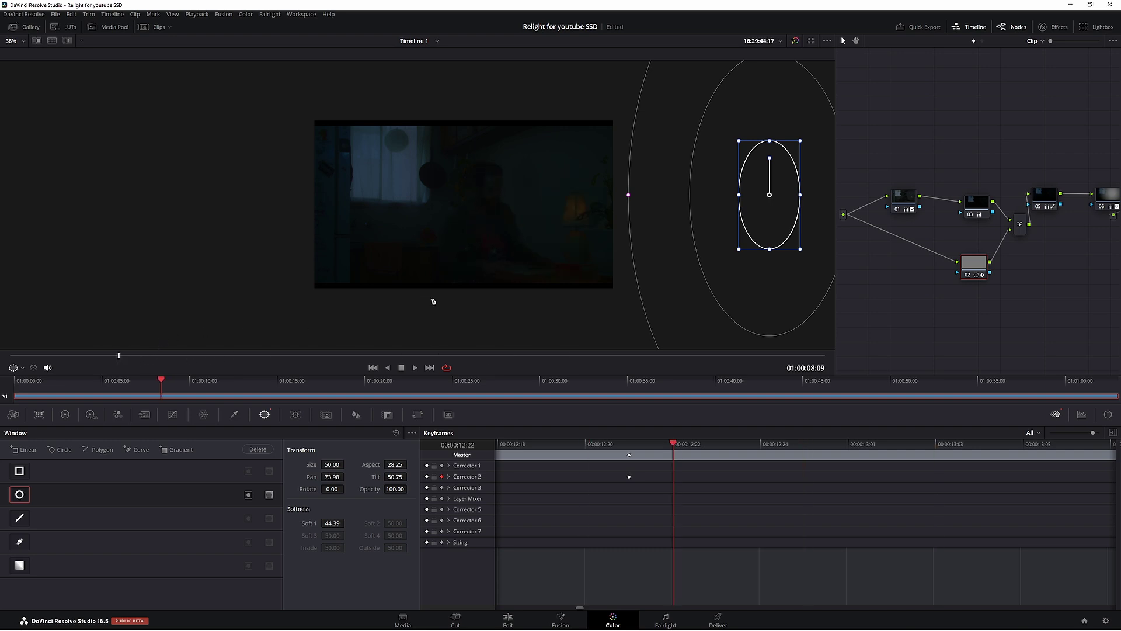
# - Bring the lamp window back over the lamp with softness 13.99 at 01:00:08:09
pyautogui.moveTo(778, 217); pyautogui.dragTo(584, 242)
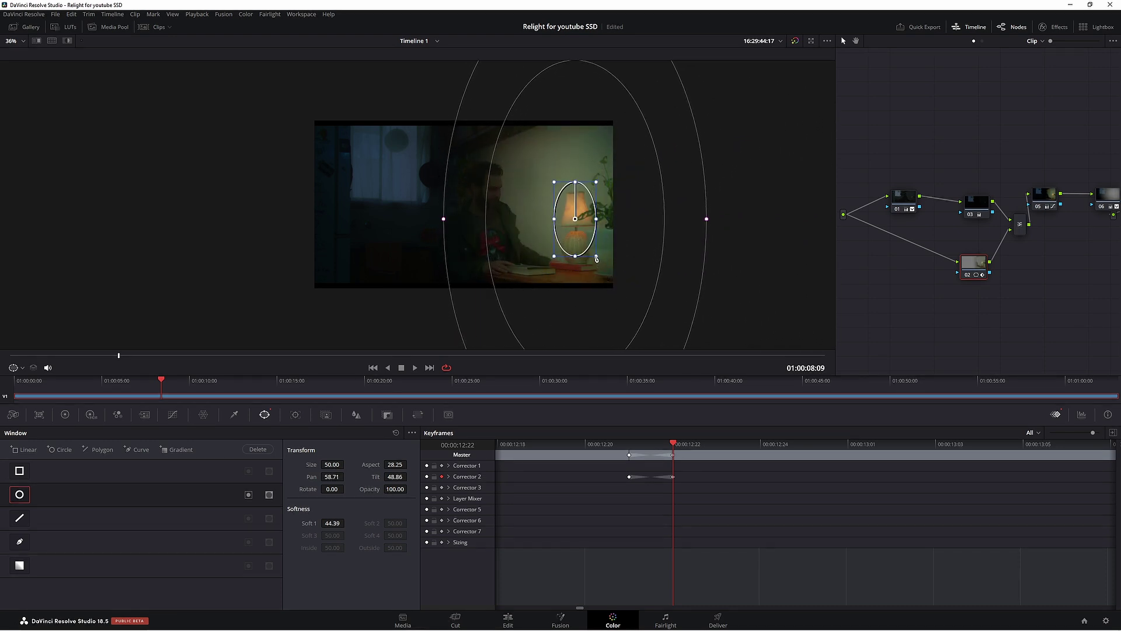
pyautogui.scroll(-2, 619, 304)
pyautogui.scroll(3, 616, 286)
pyautogui.moveTo(619, 201); pyautogui.dragTo(629, 200)
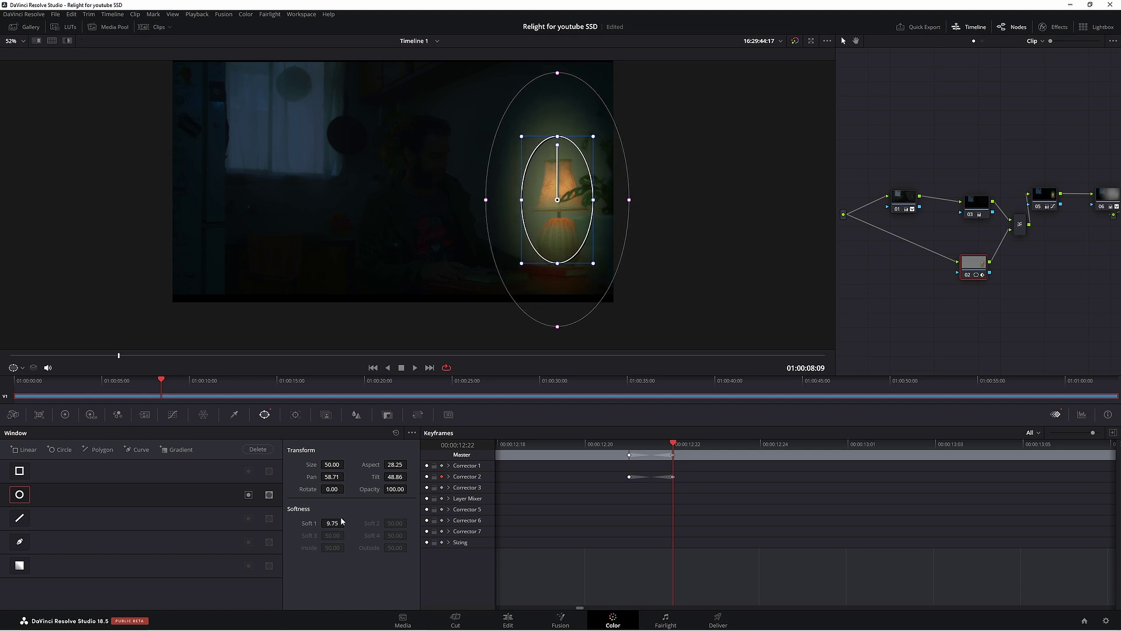
pyautogui.moveTo(338, 518); pyautogui.dragTo(347, 522)
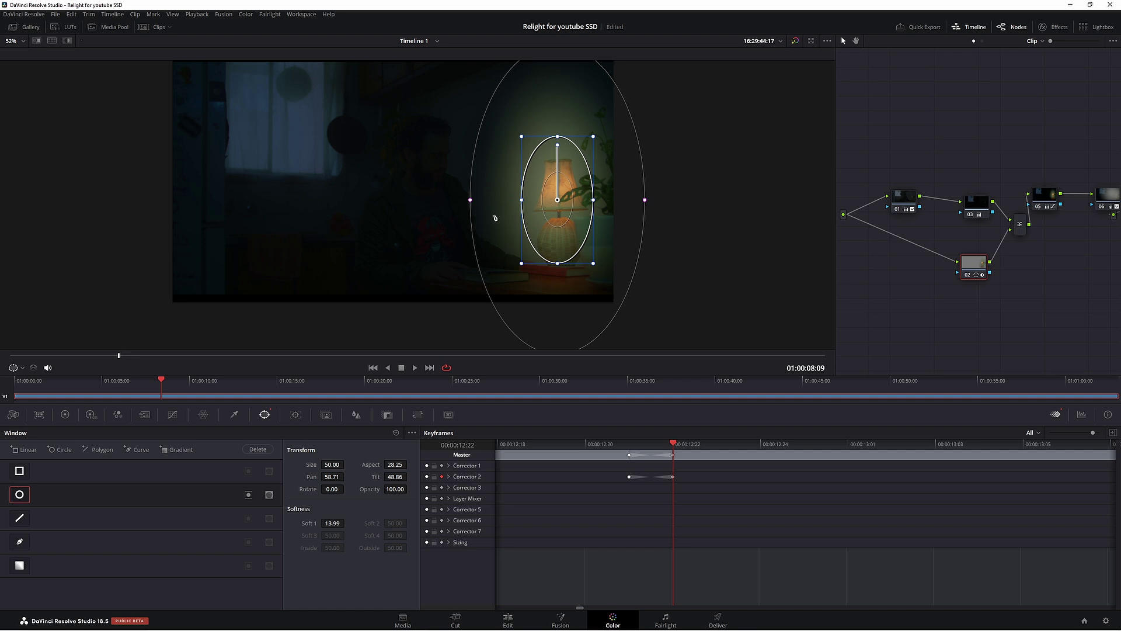
# - Keyframe softness 44.05 at 01:00:08:10 so the glow blooms in, then recentre the viewer
pyautogui.press('Right')
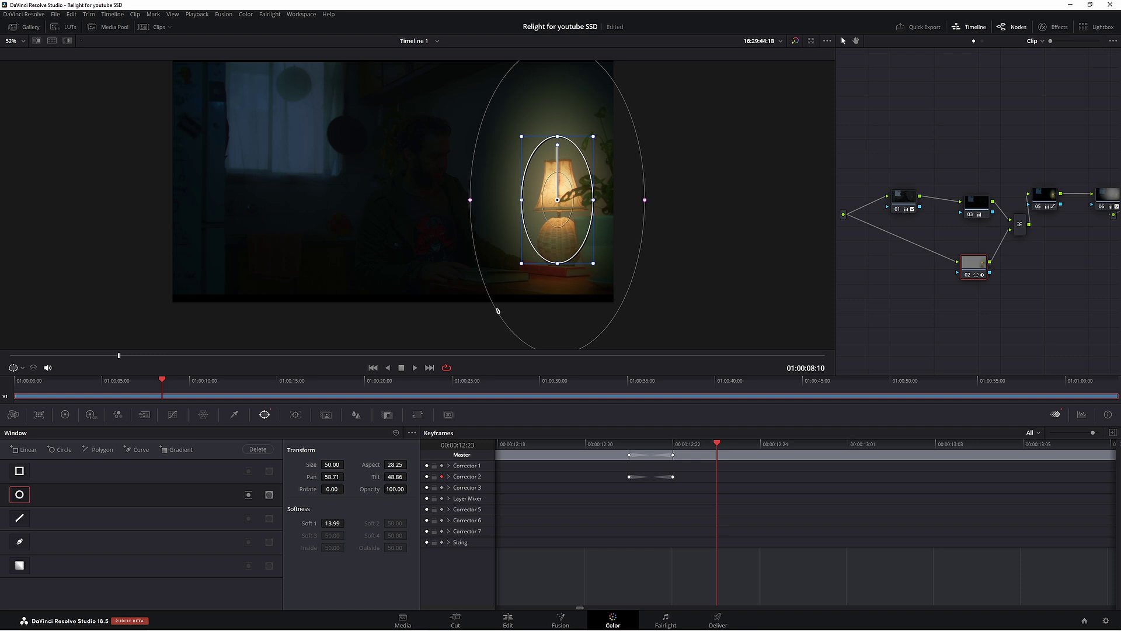
pyautogui.moveTo(332, 523); pyautogui.dragTo(350, 523)
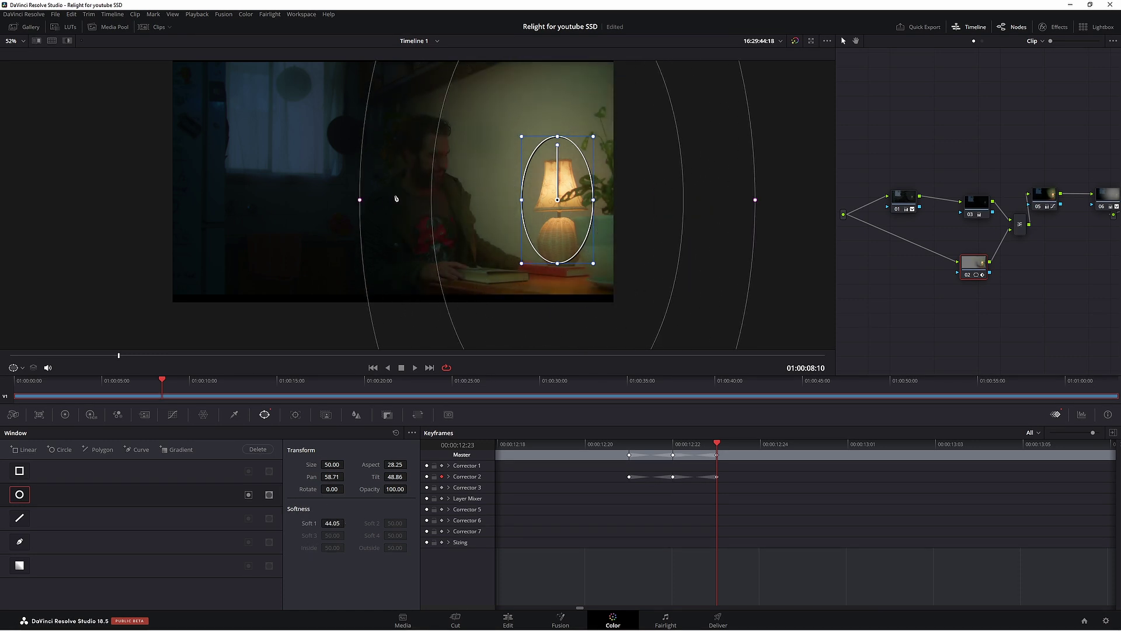
pyautogui.scroll(-1, 407, 211)
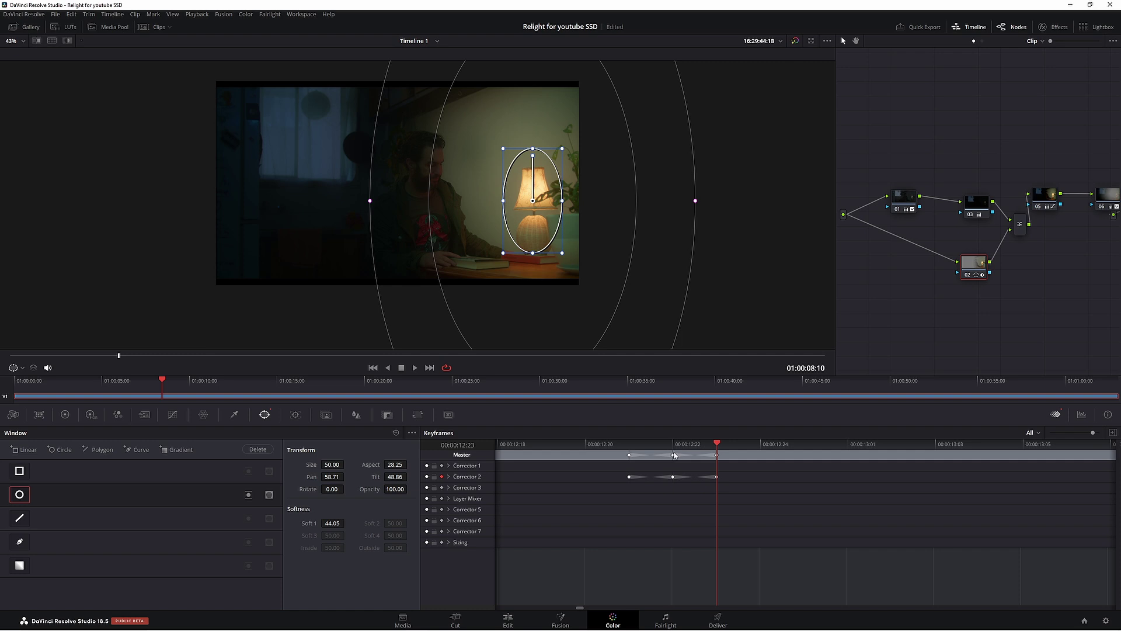
pyautogui.press('Left')
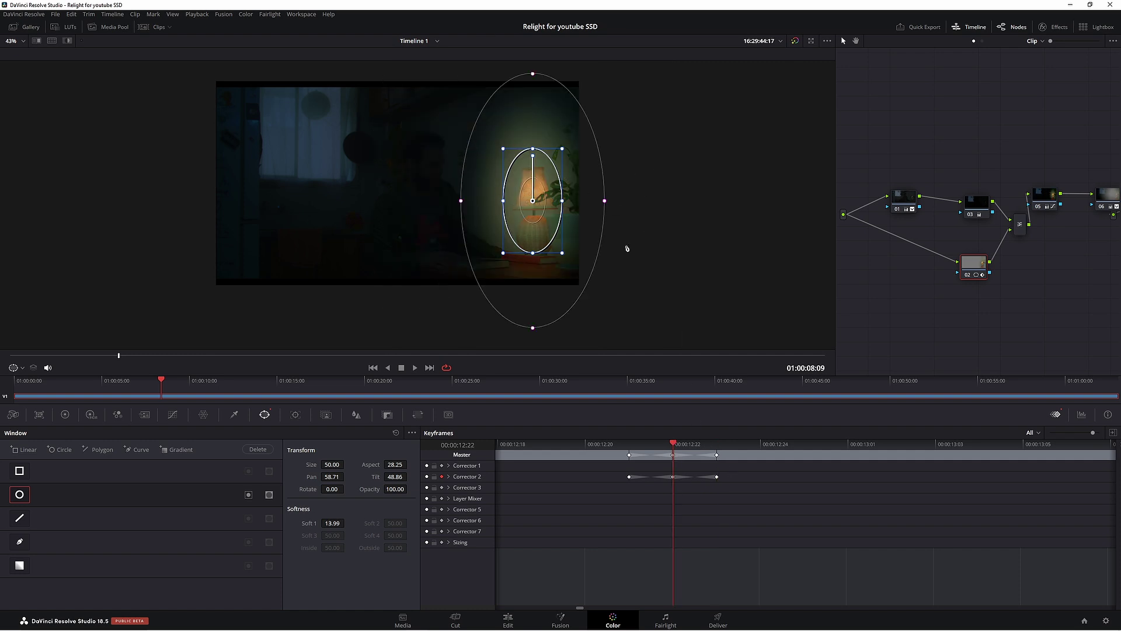
pyautogui.click(718, 445)
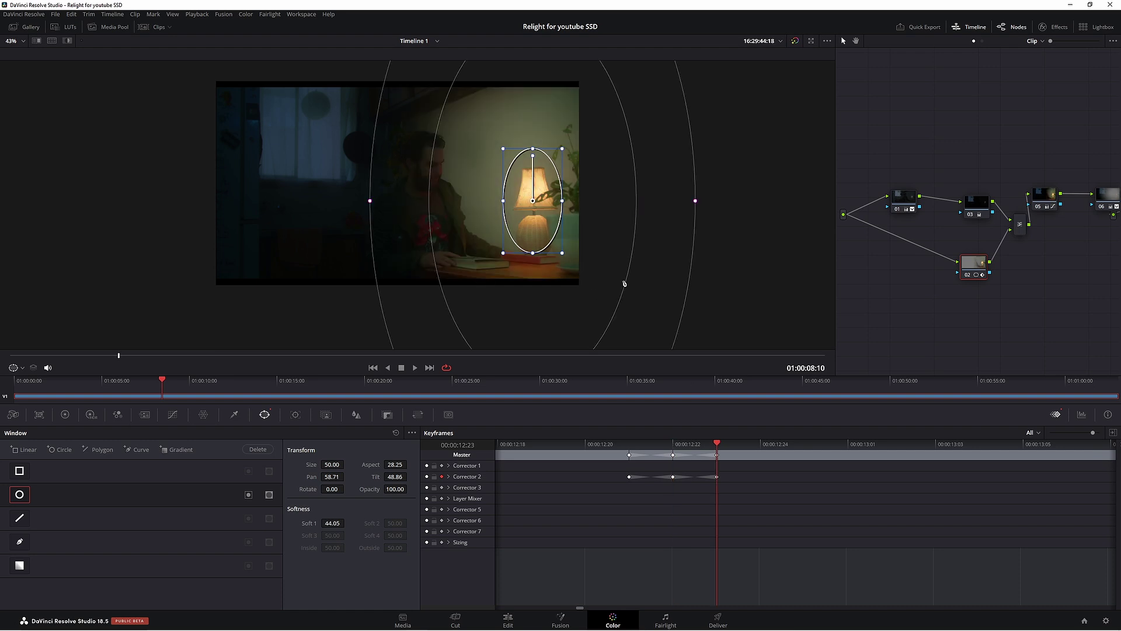
pyautogui.moveTo(645, 278); pyautogui.dragTo(694, 286)
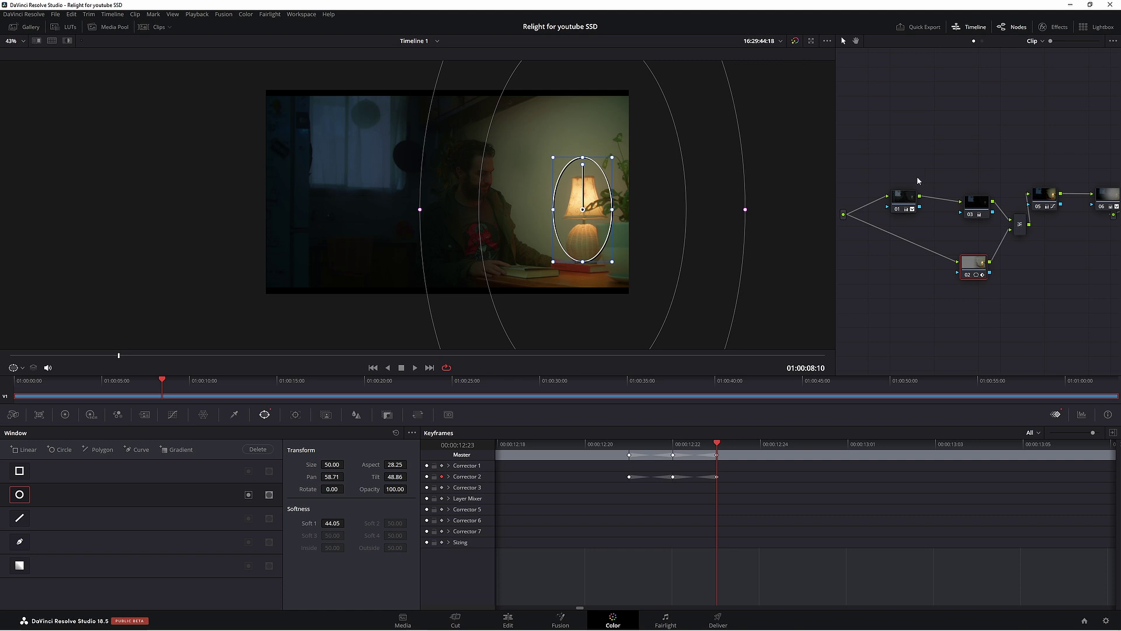
# - Apply Relight to node 02 with its point light on the lamp and the relighting map preview off
pyautogui.click(1051, 27)
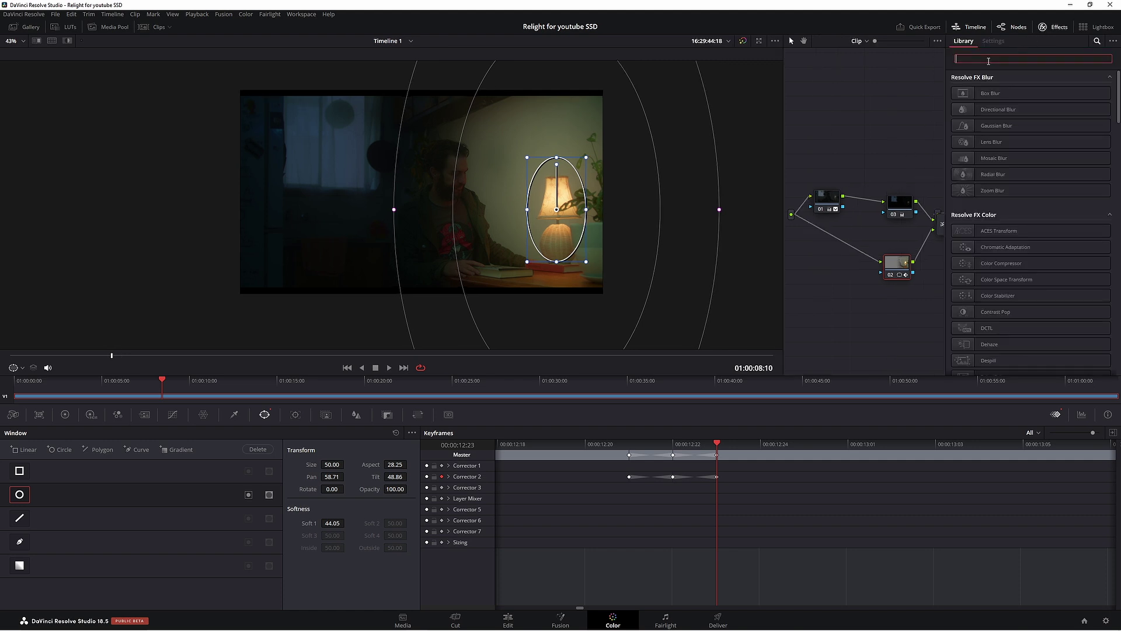
pyautogui.write('re')
pyautogui.moveTo(1001, 264); pyautogui.dragTo(898, 270)
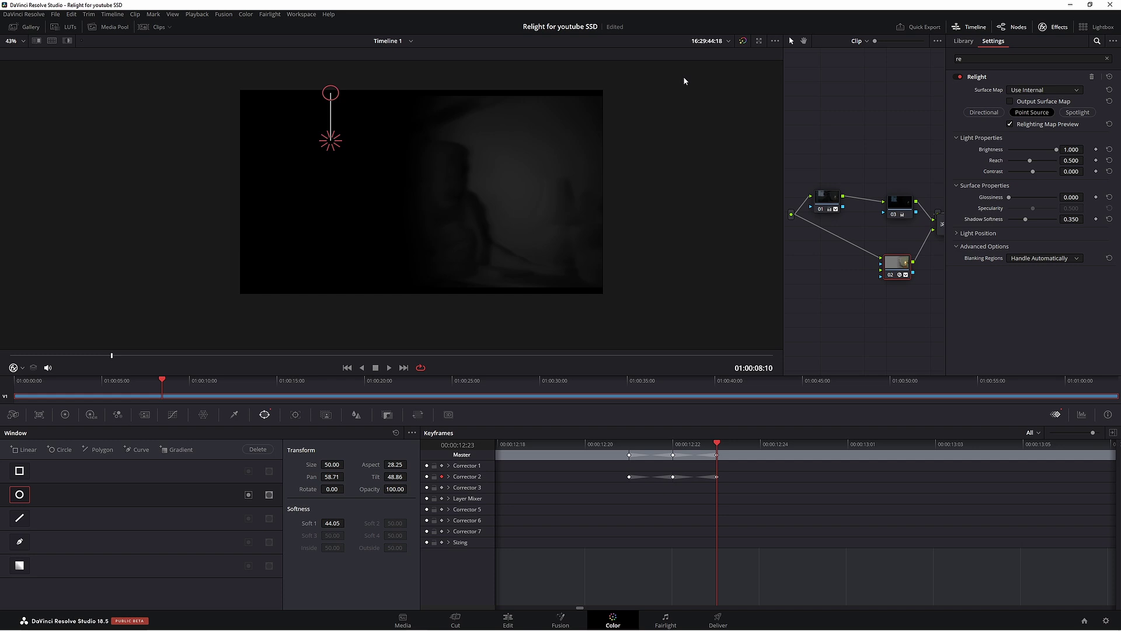
pyautogui.moveTo(331, 140); pyautogui.dragTo(561, 210)
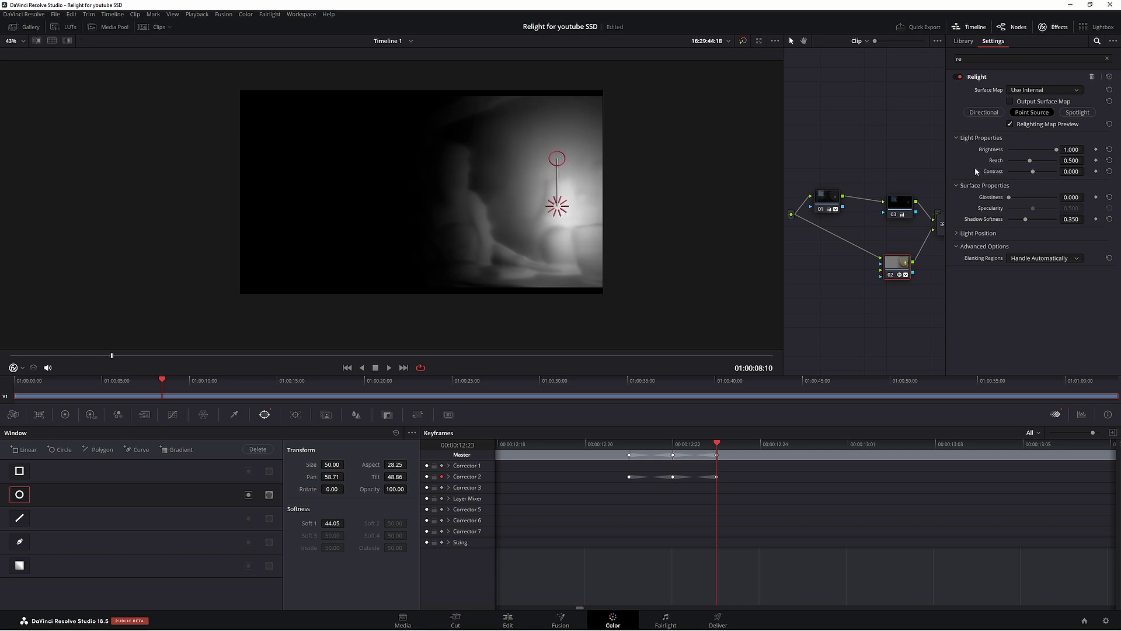
pyautogui.click(1009, 125)
pyautogui.scroll(1, 490, 204)
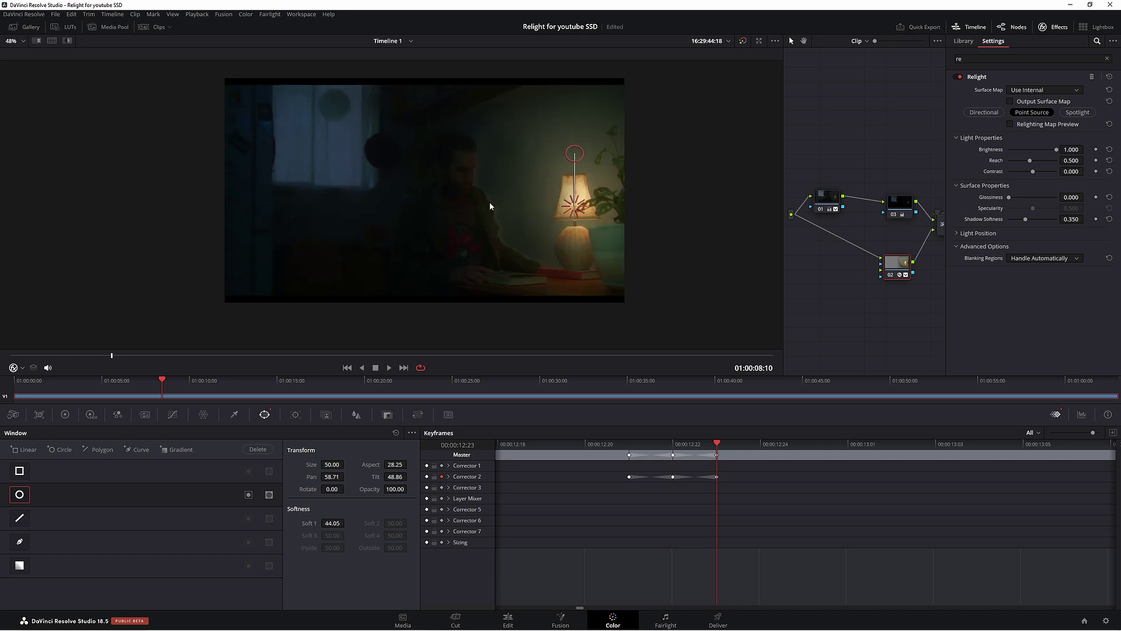
# - Set Relight to brightness 0.681, reach 0.770, contrast and shadow softness 1.000, with the light raised above the lamp
pyautogui.hotkey('alt', 'f')
pyautogui.scroll(5, 490, 201)
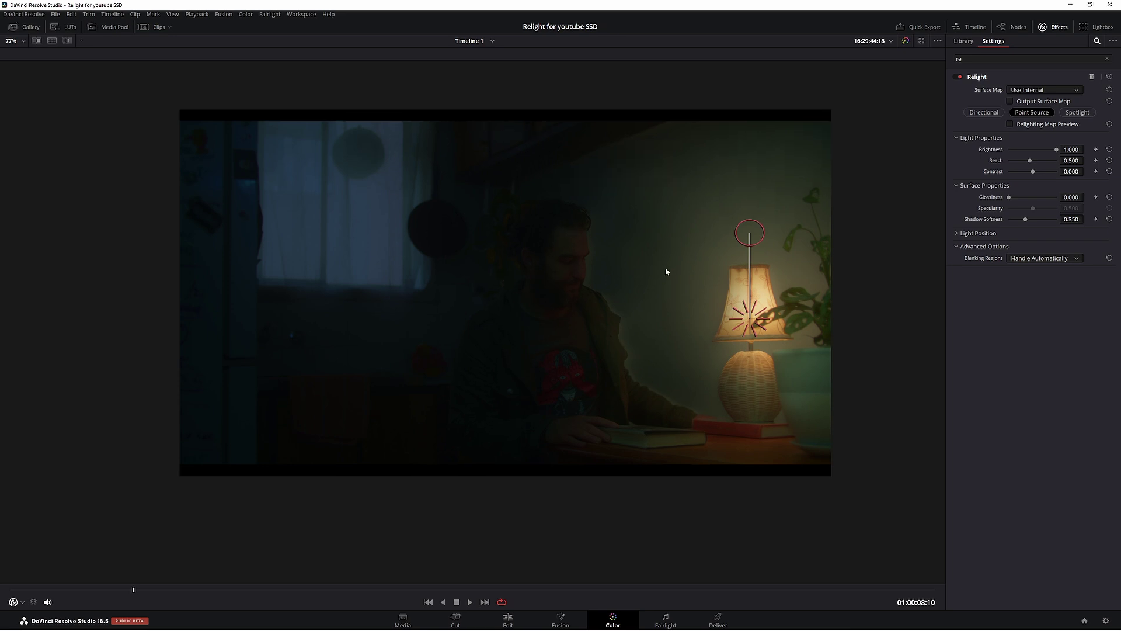
pyautogui.moveTo(1079, 149); pyautogui.dragTo(1086, 160)
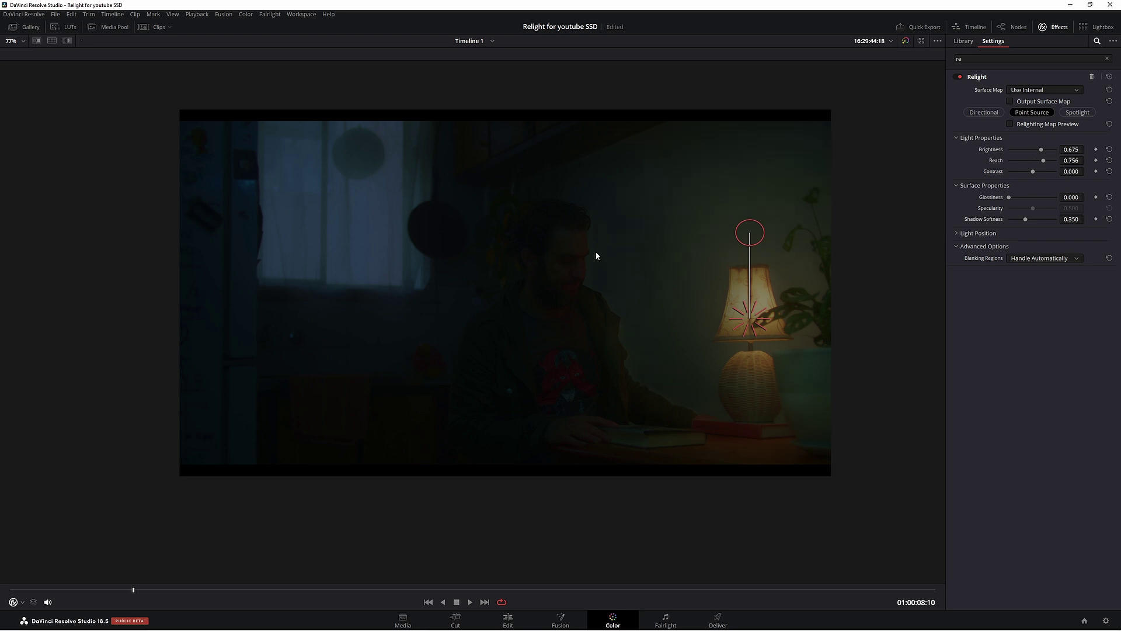
pyautogui.moveTo(1077, 171); pyautogui.dragTo(1109, 170)
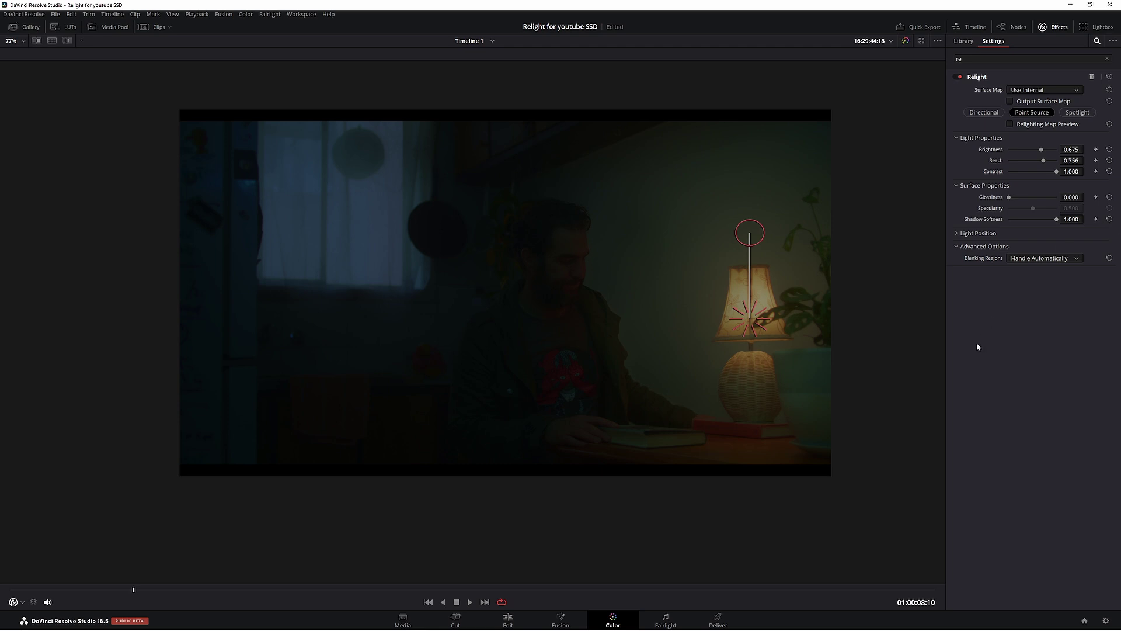
pyautogui.moveTo(750, 318); pyautogui.dragTo(747, 304)
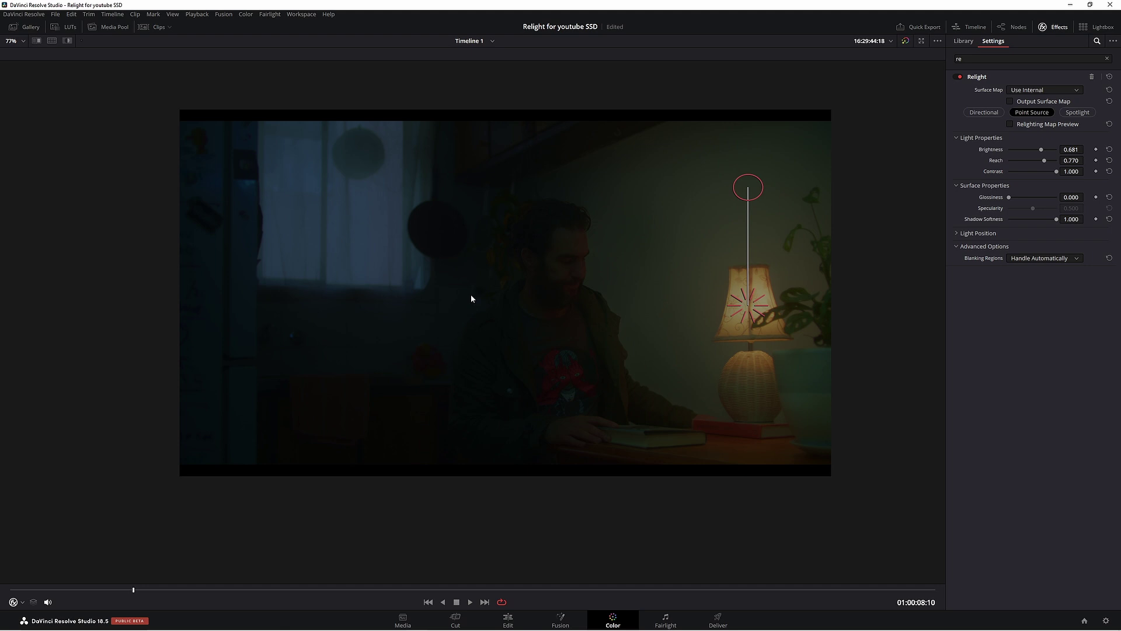
# - Raise the node's master Gain to 1.76 to brighten the image
pyautogui.hotkey('alt', 'f')
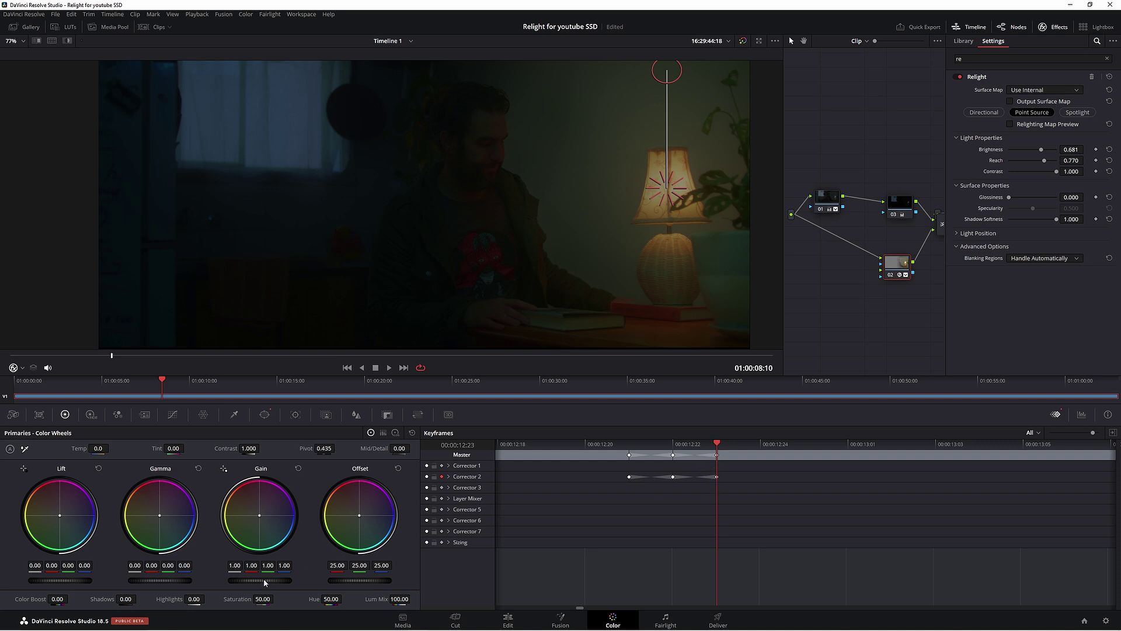
pyautogui.moveTo(264, 578); pyautogui.dragTo(319, 578)
pyautogui.scroll(-1, 465, 274)
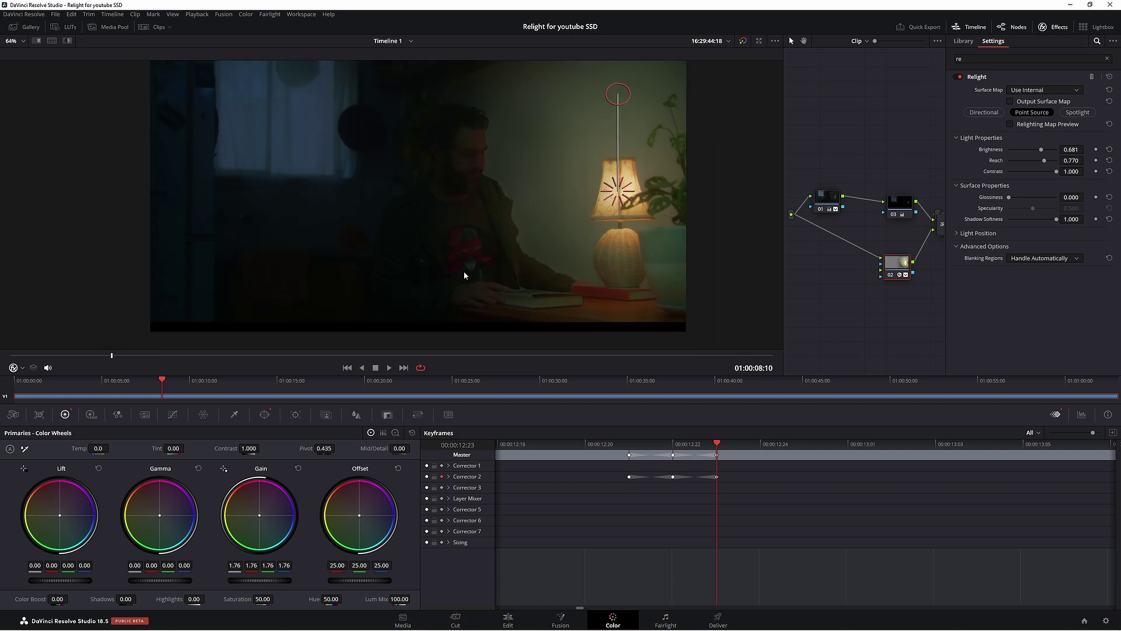
# - Set Relight's Blanking Regions to Process Entire Frame
pyautogui.hotkey('alt', 'f')
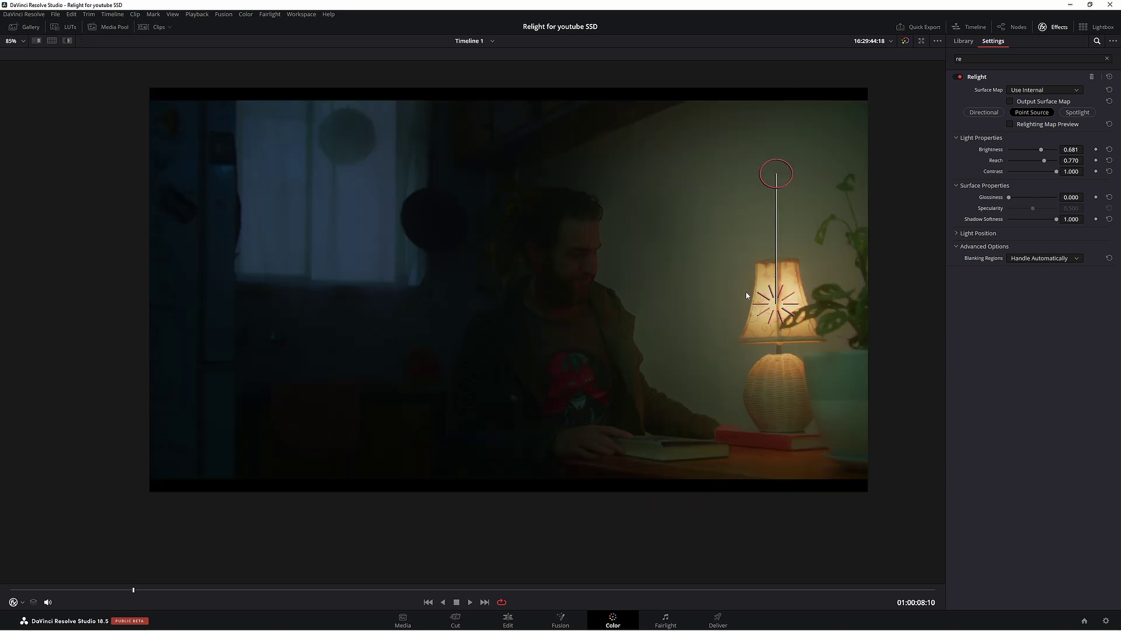
pyautogui.click(1019, 259)
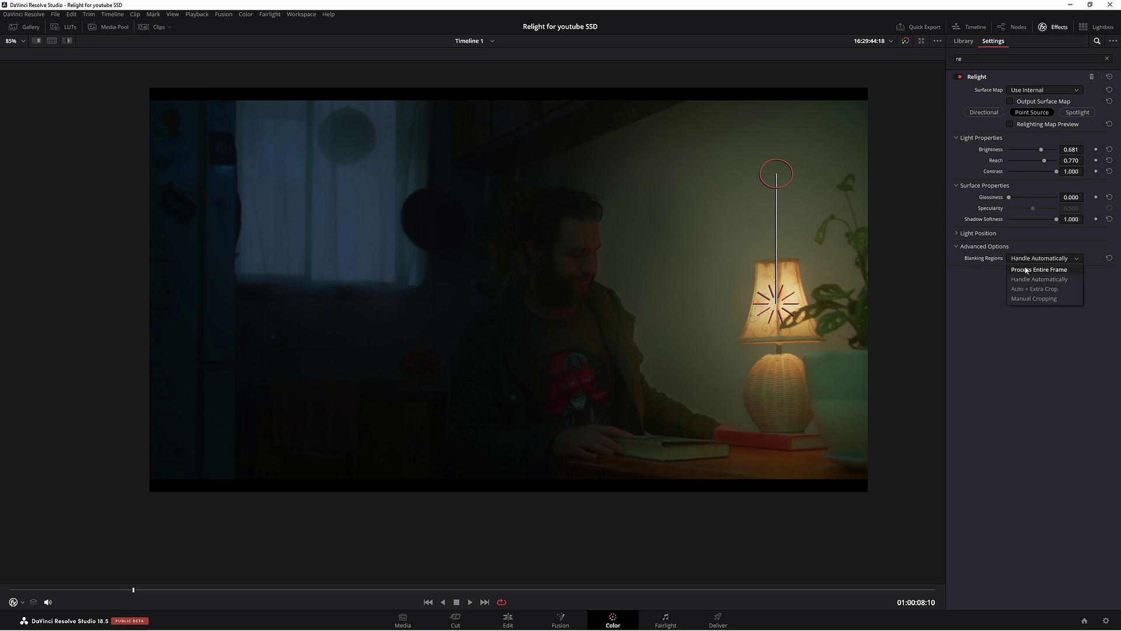
pyautogui.click(1025, 270)
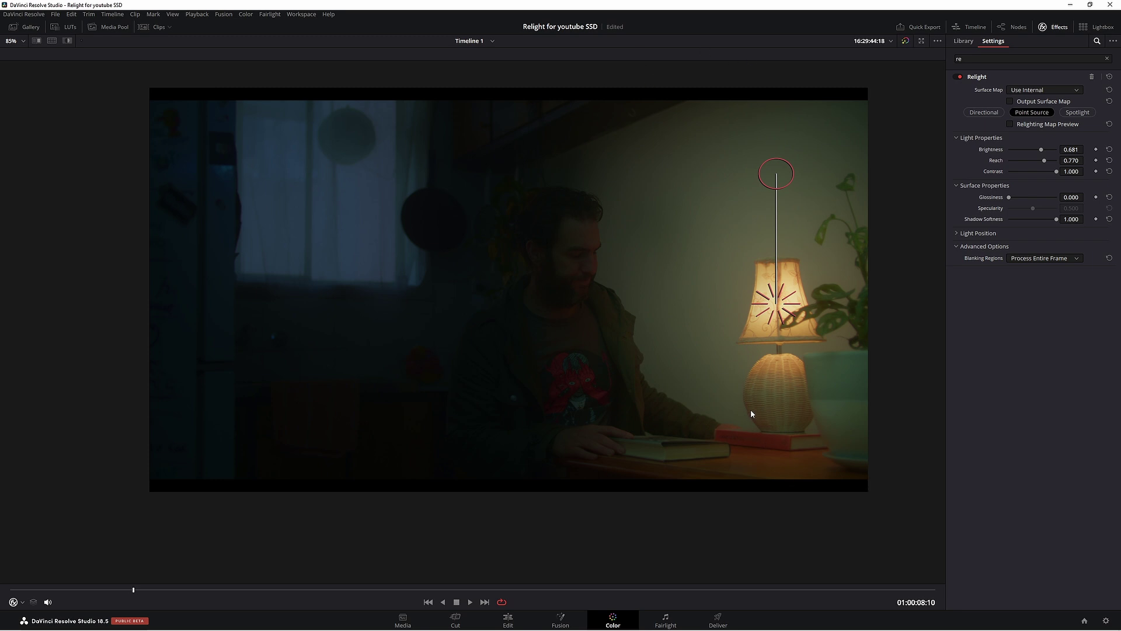
# - Darken the kitchen shot by dragging a custom curve point down, then return to the Color Wheels
pyautogui.hotkey('alt', 'f')
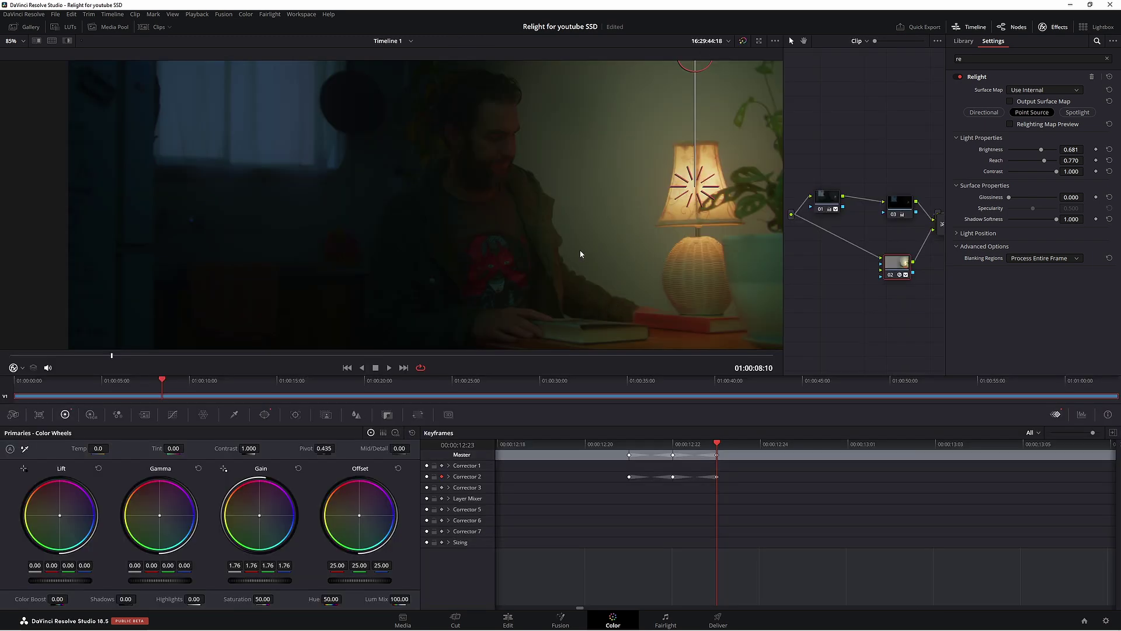
pyautogui.scroll(-2, 578, 254)
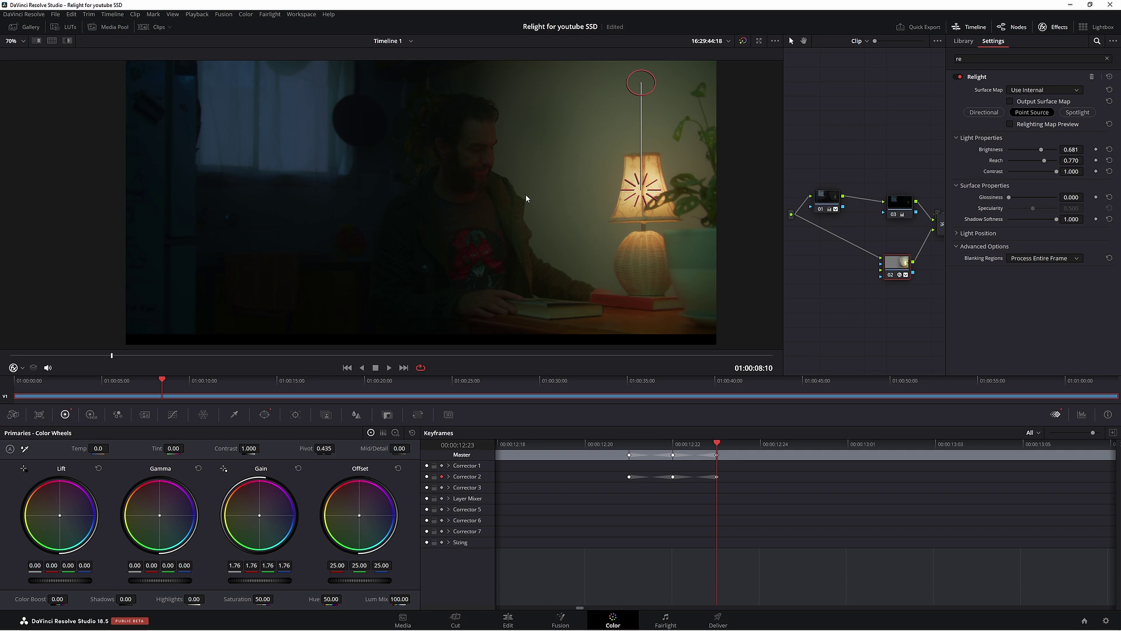
pyautogui.moveTo(526, 200); pyautogui.dragTo(469, 253)
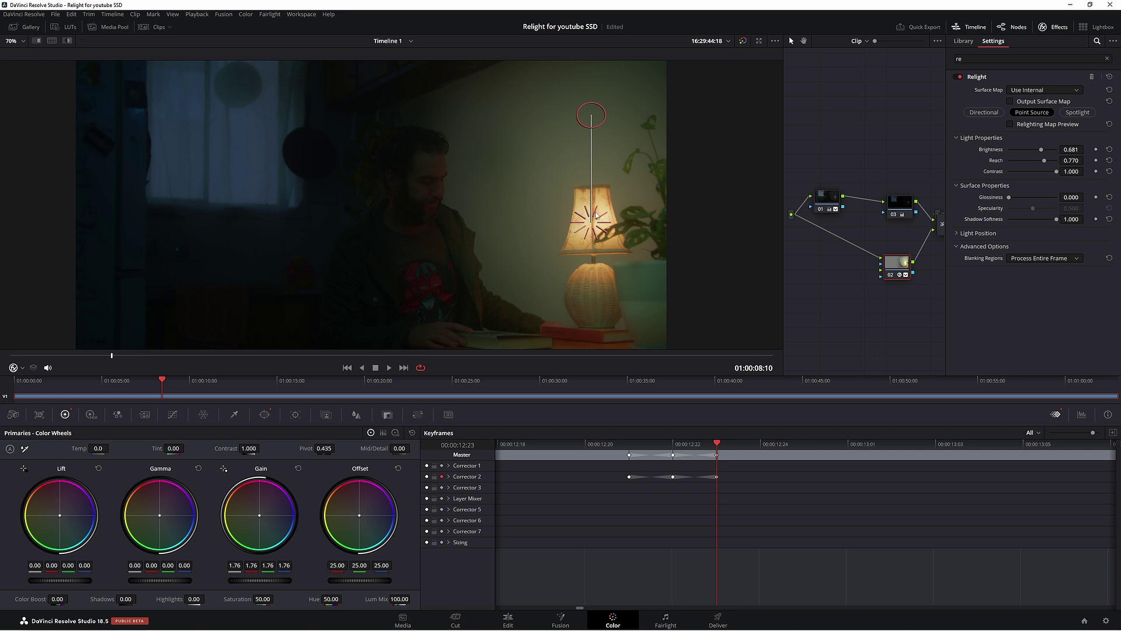
pyautogui.click(172, 416)
pyautogui.moveTo(111, 547); pyautogui.dragTo(123, 566)
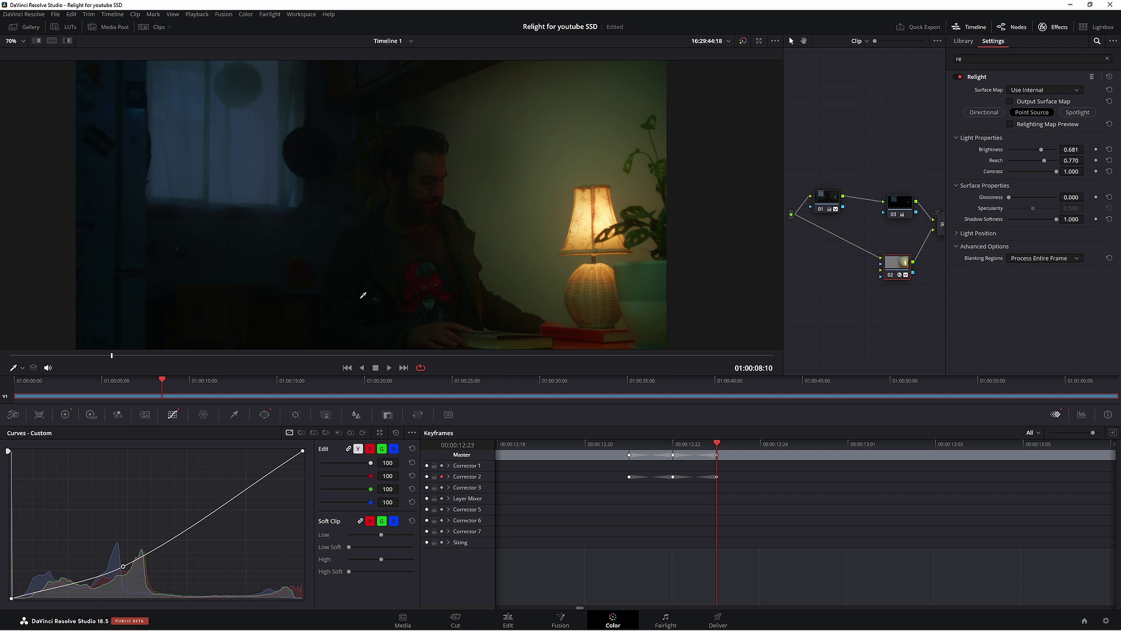
pyautogui.click(65, 414)
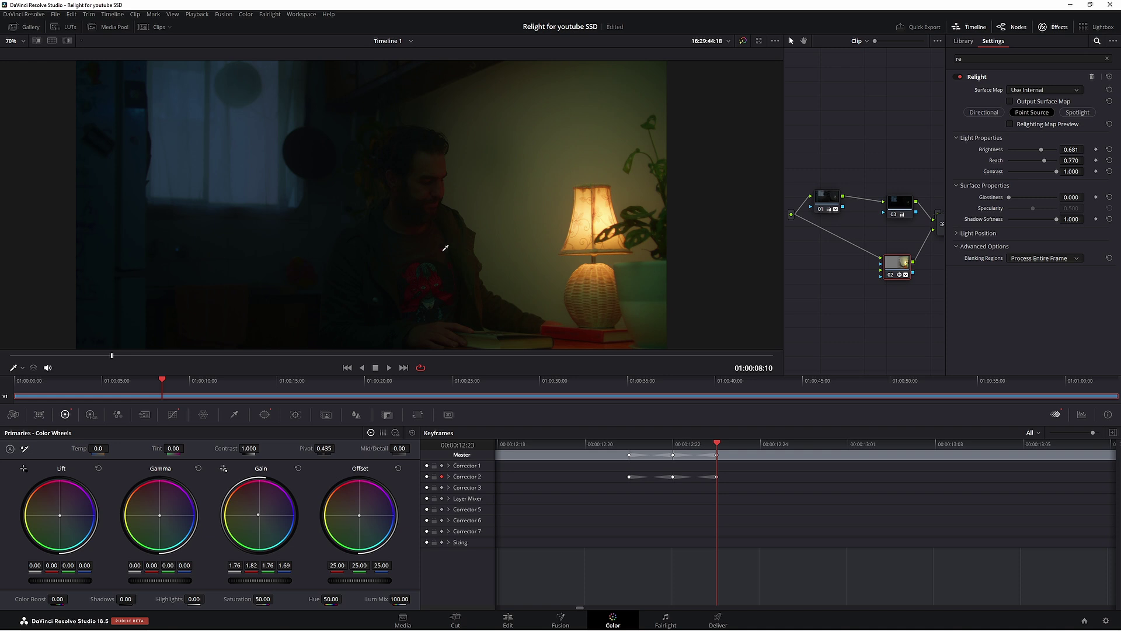
# - Switch the Blur palette to Sharpen mode and lower the linked radius to 0.47
pyautogui.click(357, 415)
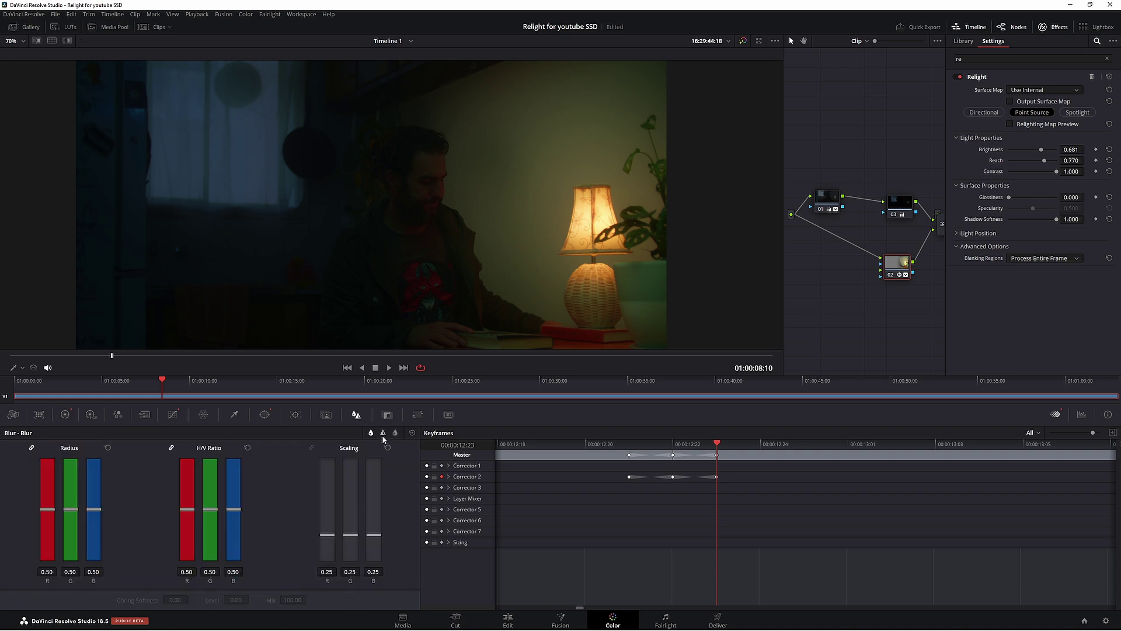
pyautogui.click(384, 433)
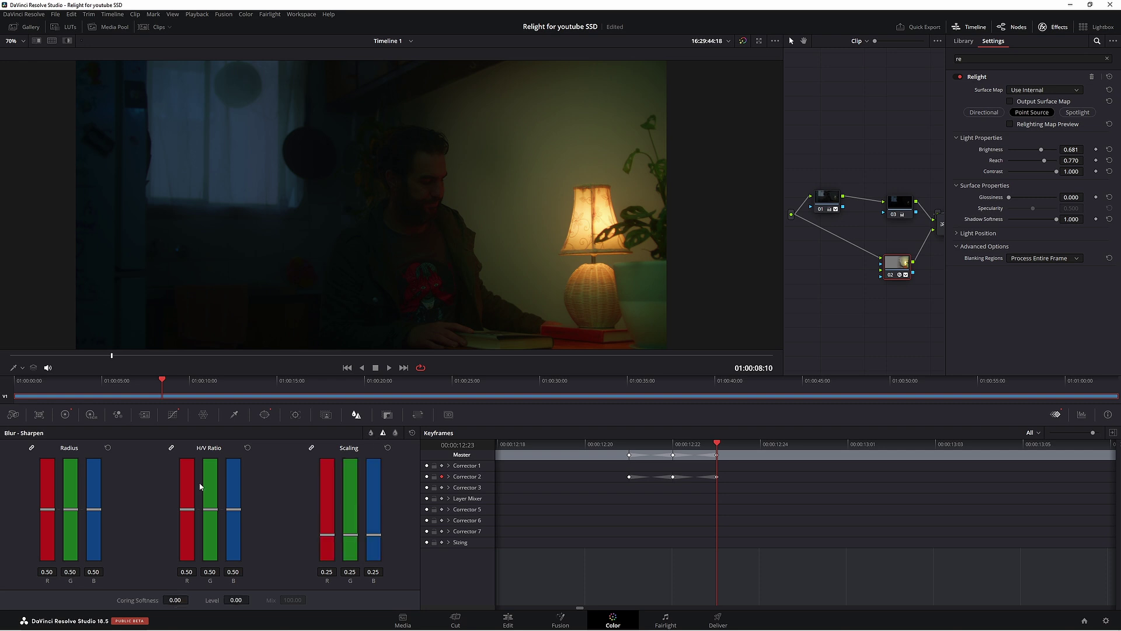
pyautogui.moveTo(95, 511); pyautogui.dragTo(96, 515)
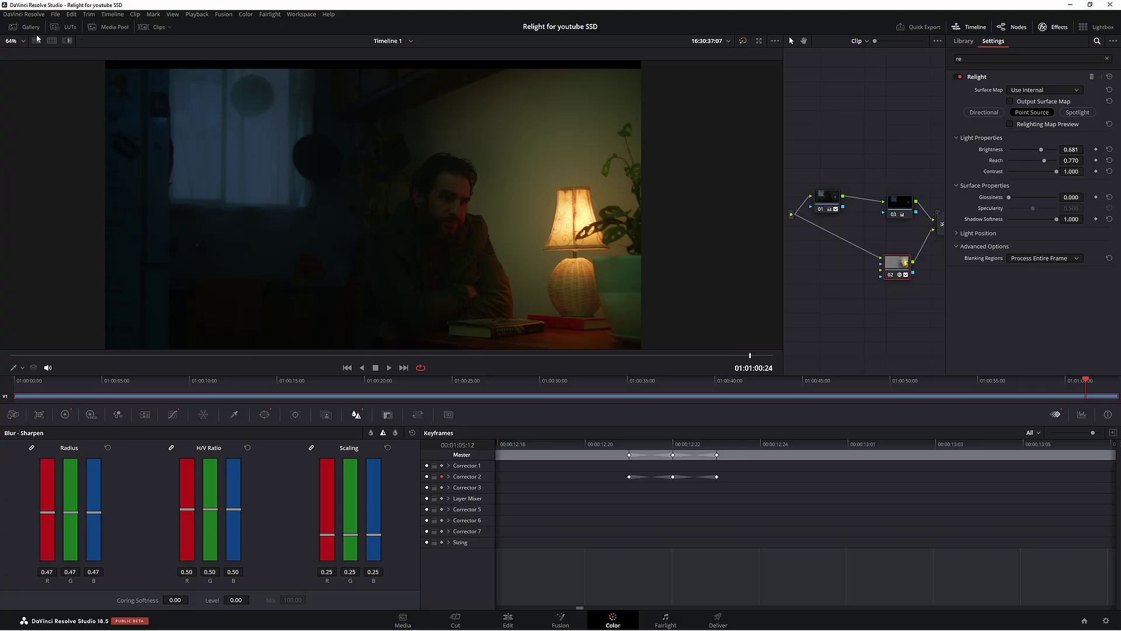
# - Label the saved gallery still 'RE' with the wipe comparison turned on
pyautogui.click(30, 27)
pyautogui.hotkey('ctrl', 'w')
pyautogui.doubleClick(83, 100)
pyautogui.write('RE')
# - Remove the Relight OFX plugin from node 02
pyautogui.moveTo(890, 266); pyautogui.dragTo(885, 264)
pyautogui.rightClick(887, 261)
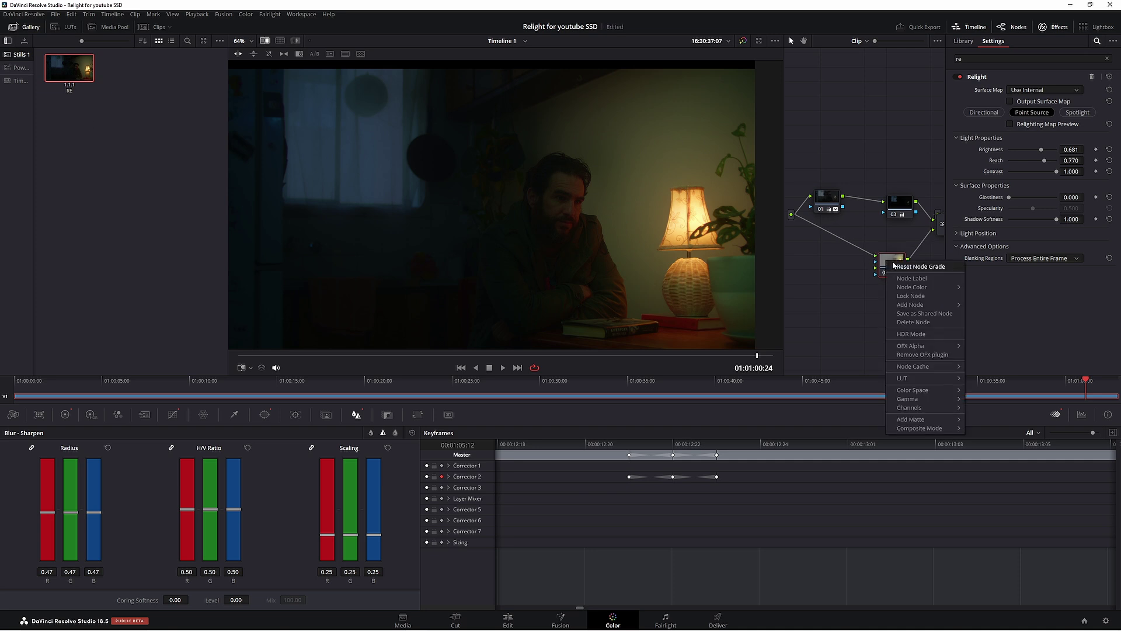
pyautogui.click(936, 356)
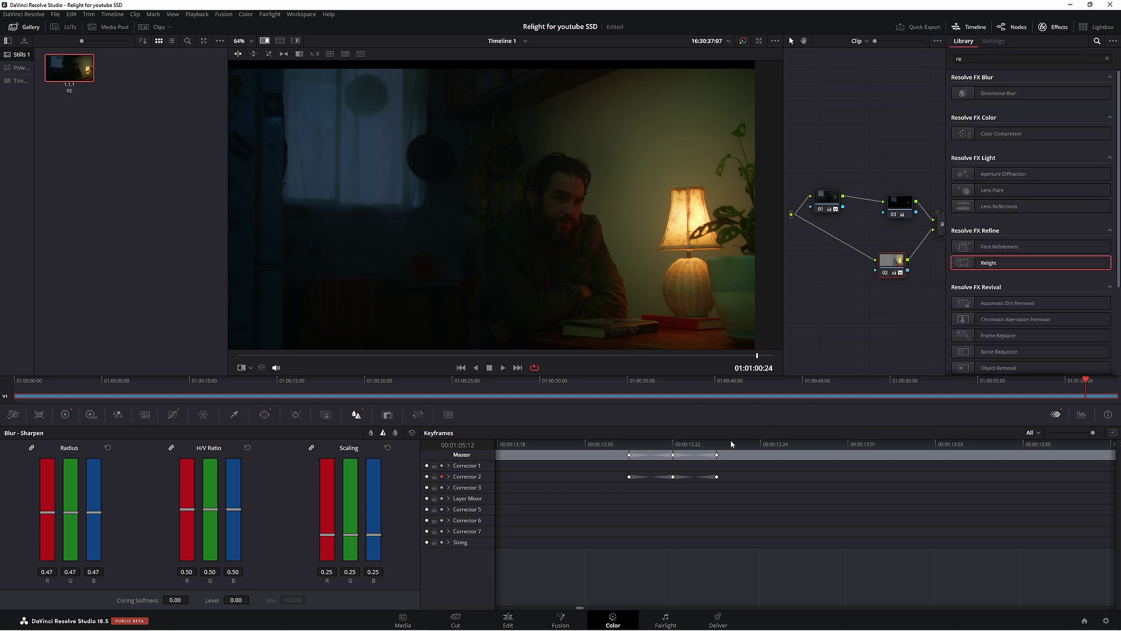
pyautogui.click(718, 445)
pyautogui.click(294, 40)
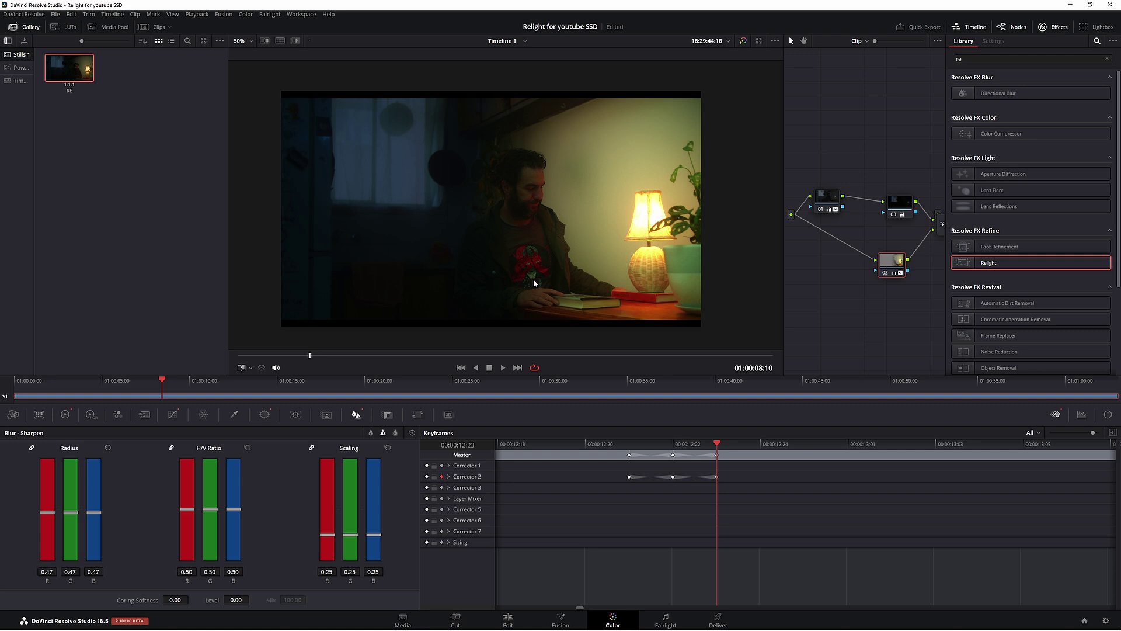
pyautogui.click(1051, 27)
pyautogui.scroll(2, 650, 239)
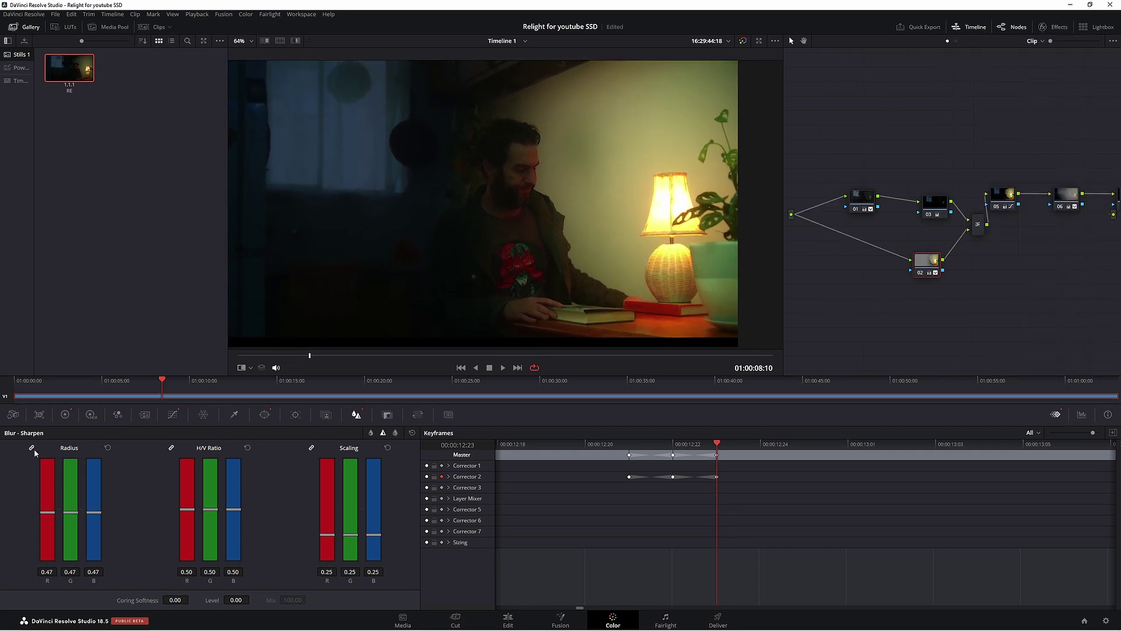
# - Lower Gain to about 0.93 while watching the RGB parade, then nudge the lower curve point
pyautogui.click(65, 415)
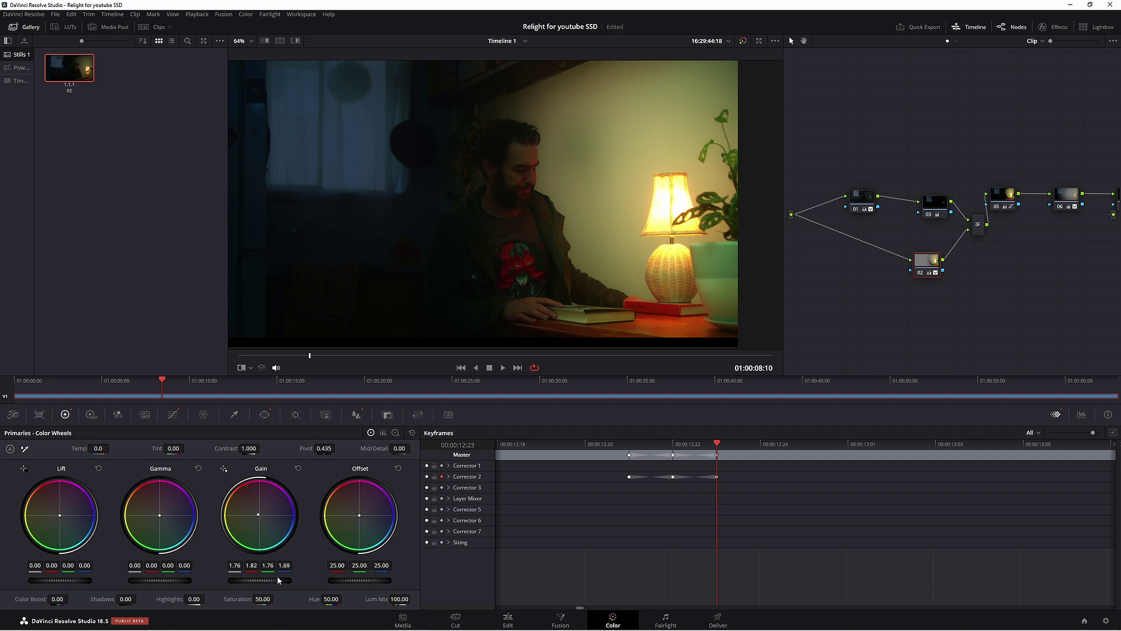
pyautogui.moveTo(280, 579); pyautogui.dragTo(245, 579)
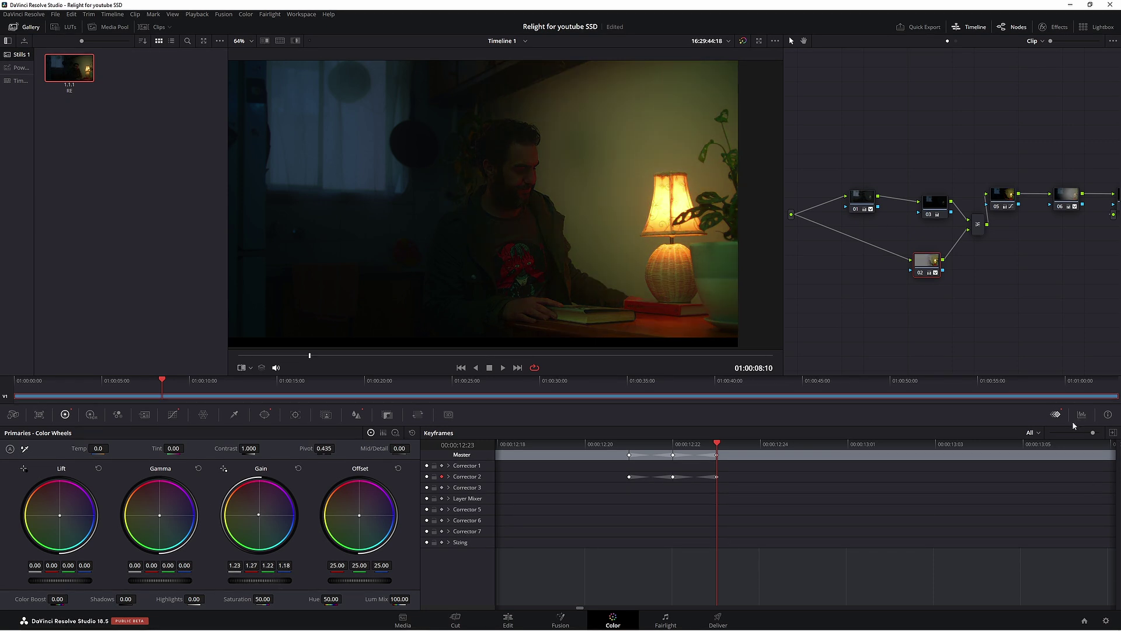
pyautogui.click(1081, 414)
pyautogui.moveTo(280, 582); pyautogui.dragTo(260, 582)
pyautogui.scroll(-1, 532, 237)
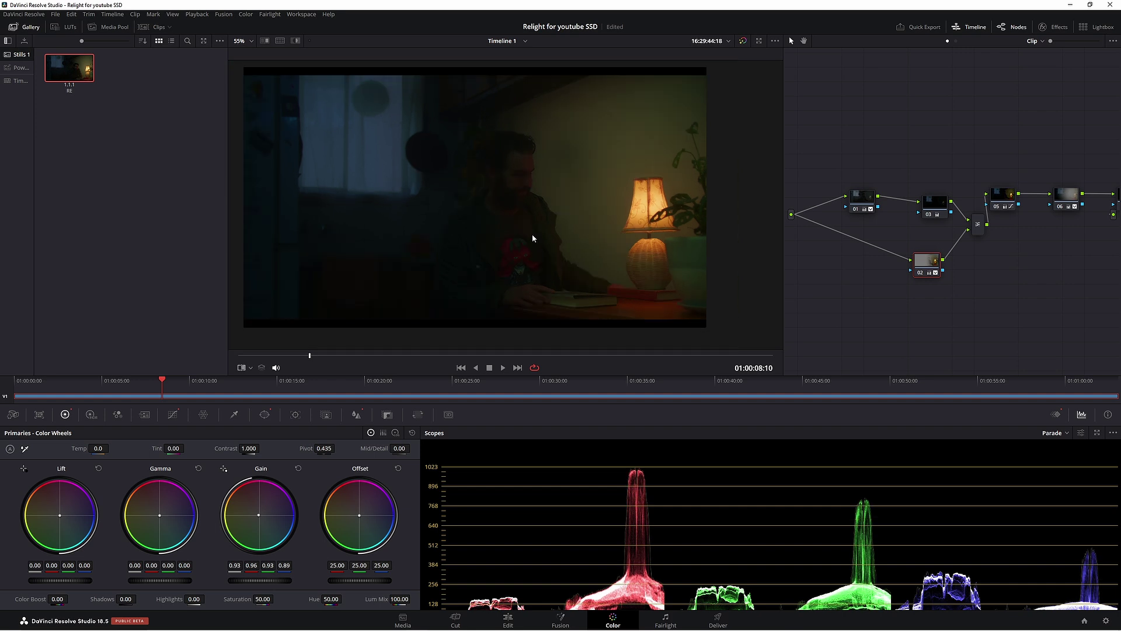
pyautogui.click(173, 414)
pyautogui.moveTo(123, 566); pyautogui.dragTo(121, 567)
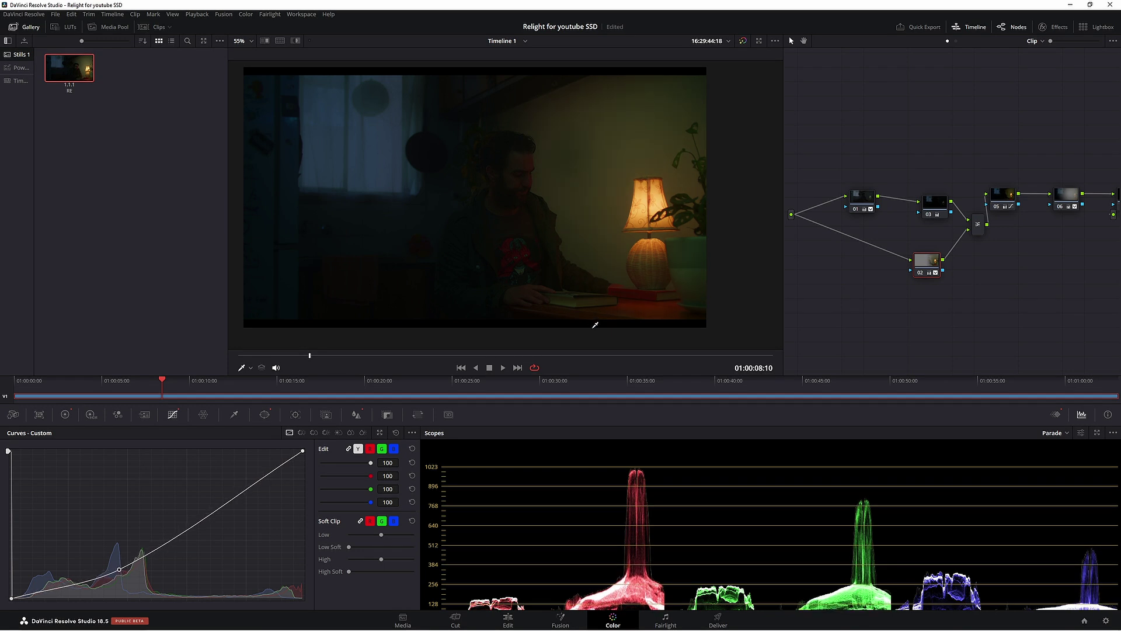